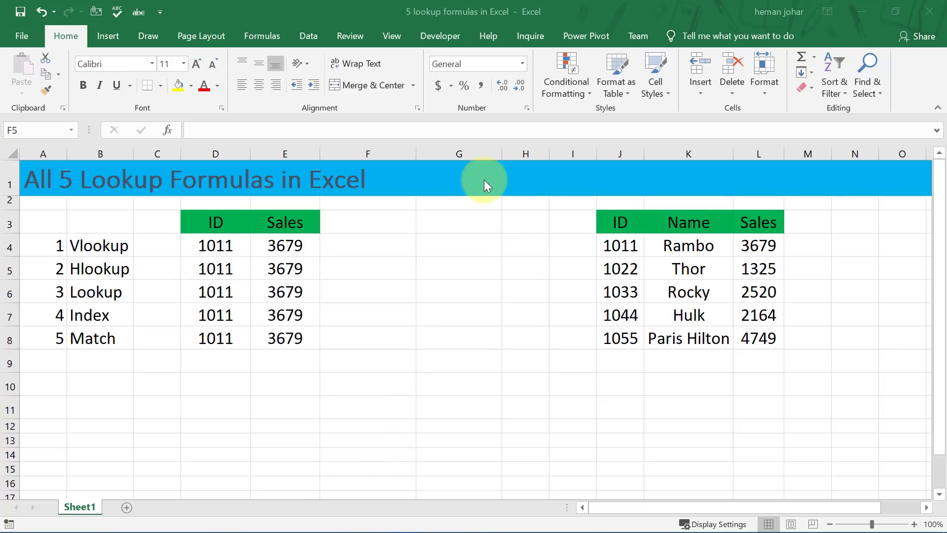
pyautogui.click(494, 180)
pyautogui.click(522, 185)
pyautogui.write('www.mye')
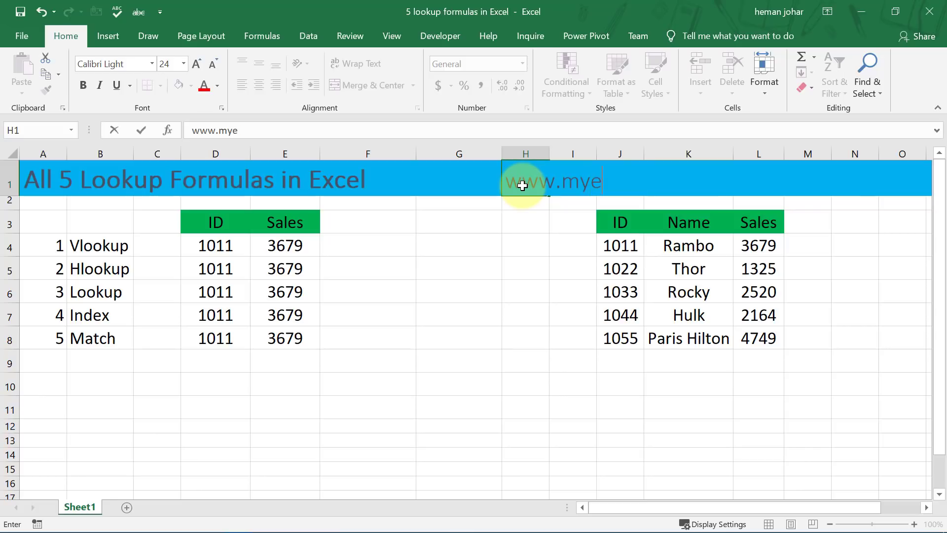
pyautogui.write('lesson.org')
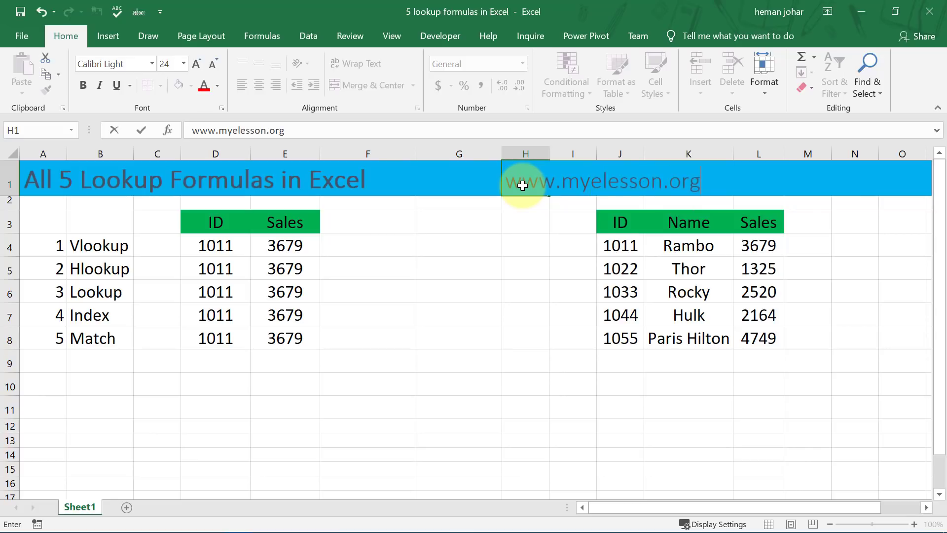
pyautogui.press('Return')
pyautogui.press('Up')
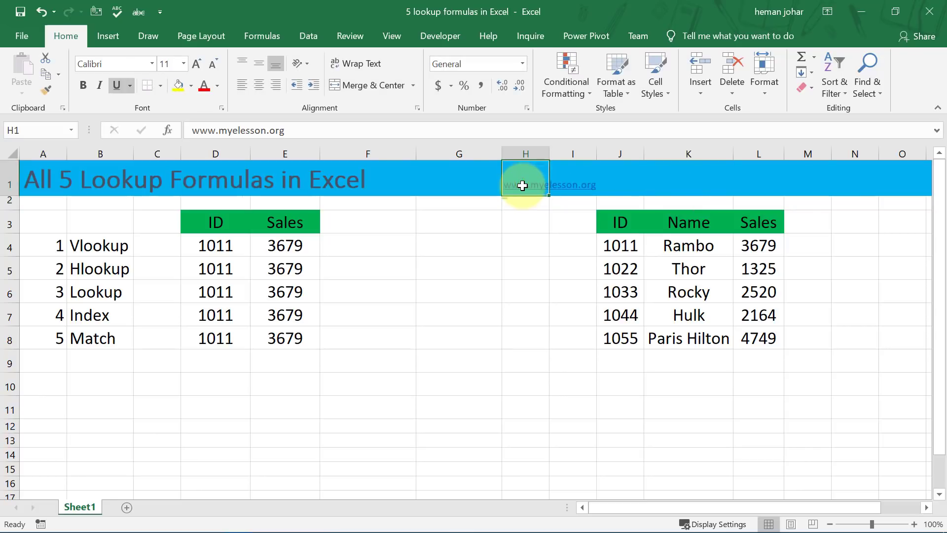
# Copy the A1 title heading's formatting onto G1:L1 with Format Painter.
pyautogui.click(44, 185)
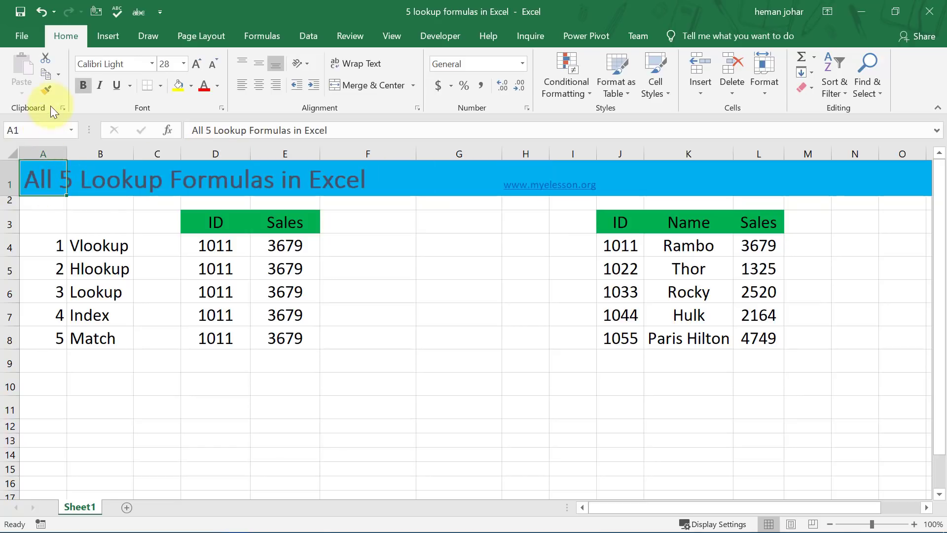
pyautogui.click(46, 90)
pyautogui.moveTo(461, 187); pyautogui.dragTo(760, 185)
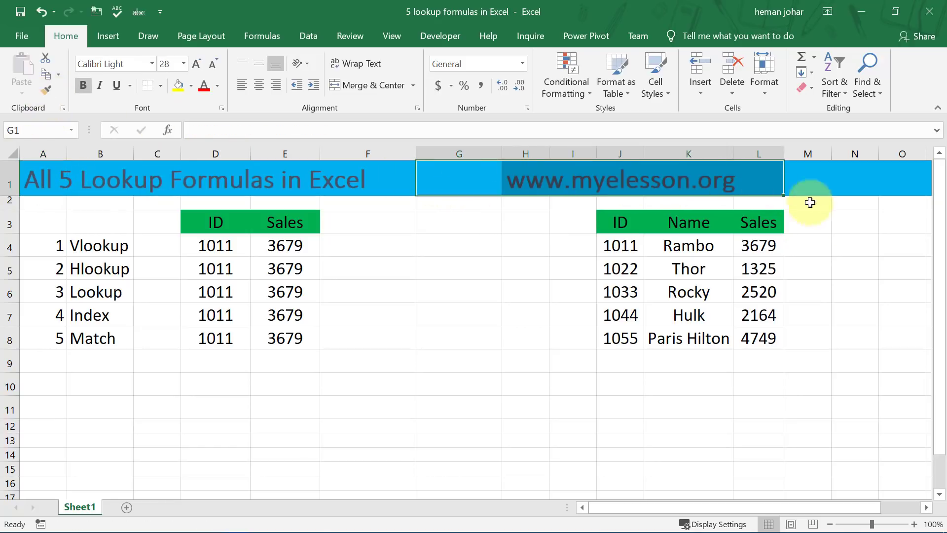
pyautogui.click(855, 245)
pyautogui.press('super')
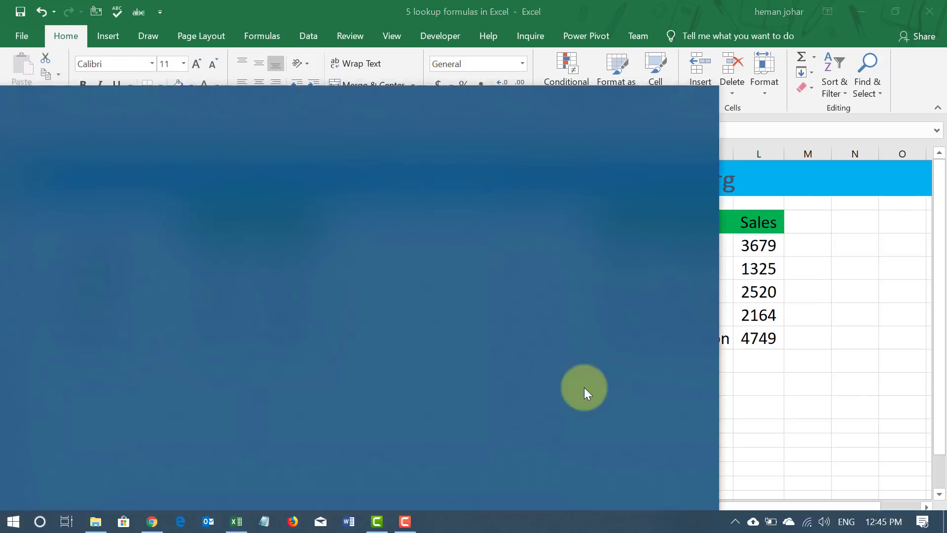
pyautogui.press('super')
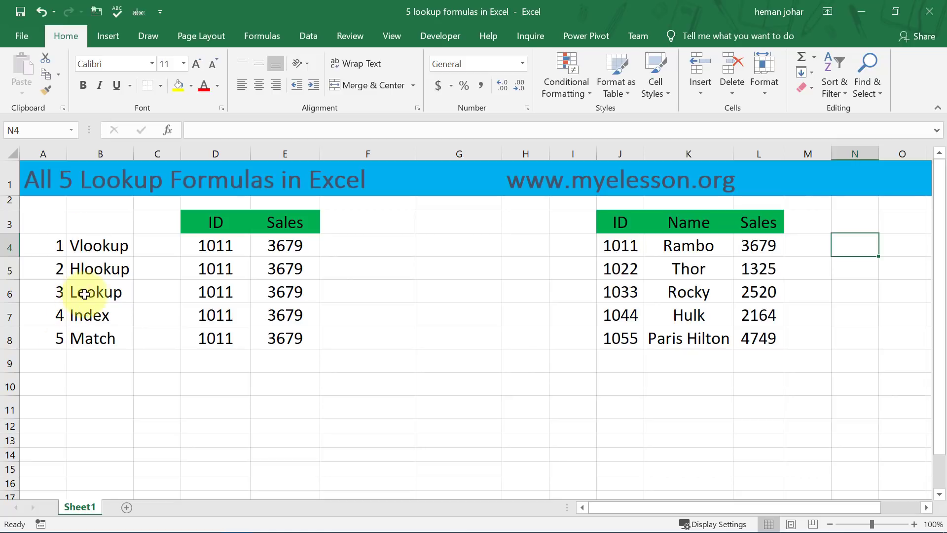
pyautogui.click(92, 246)
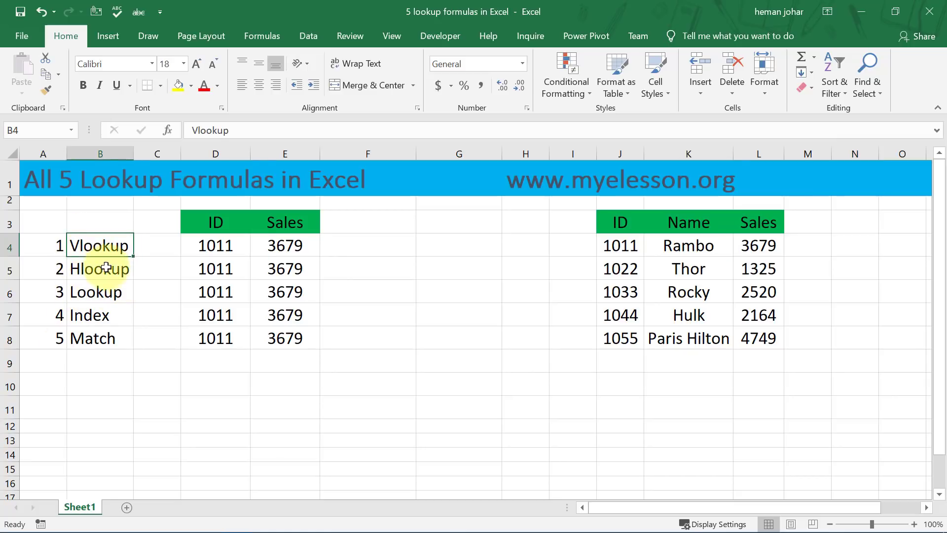
pyautogui.click(101, 267)
pyautogui.click(109, 294)
pyautogui.click(113, 315)
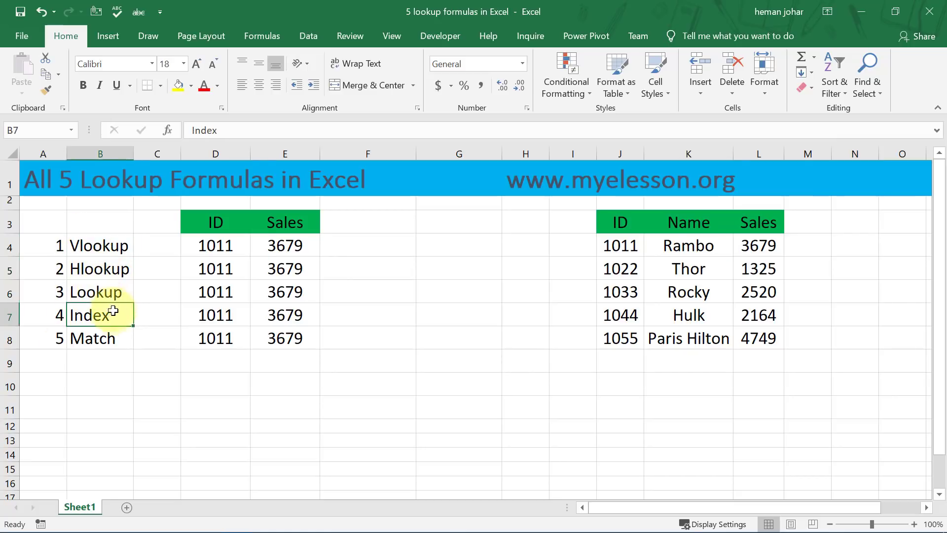
pyautogui.click(120, 339)
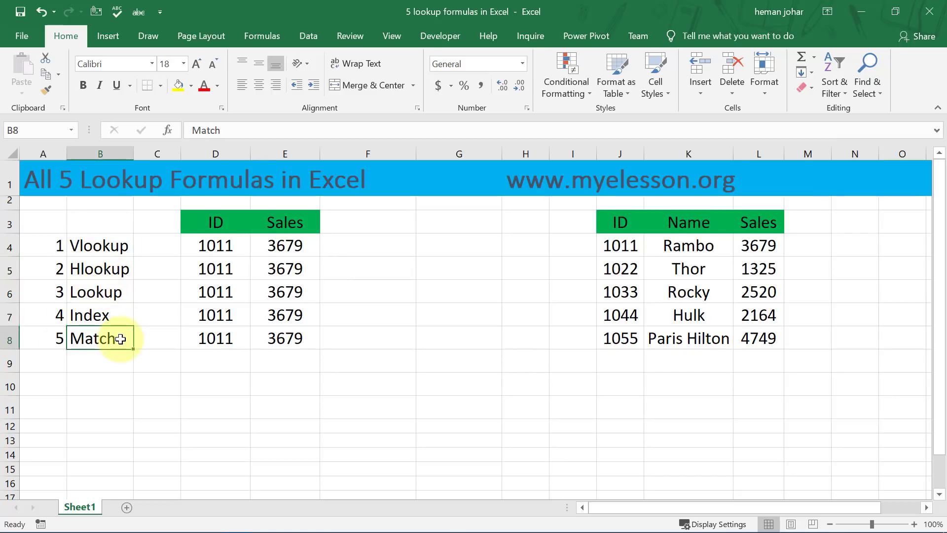
pyautogui.click(93, 317)
pyautogui.click(117, 337)
pyautogui.click(281, 337)
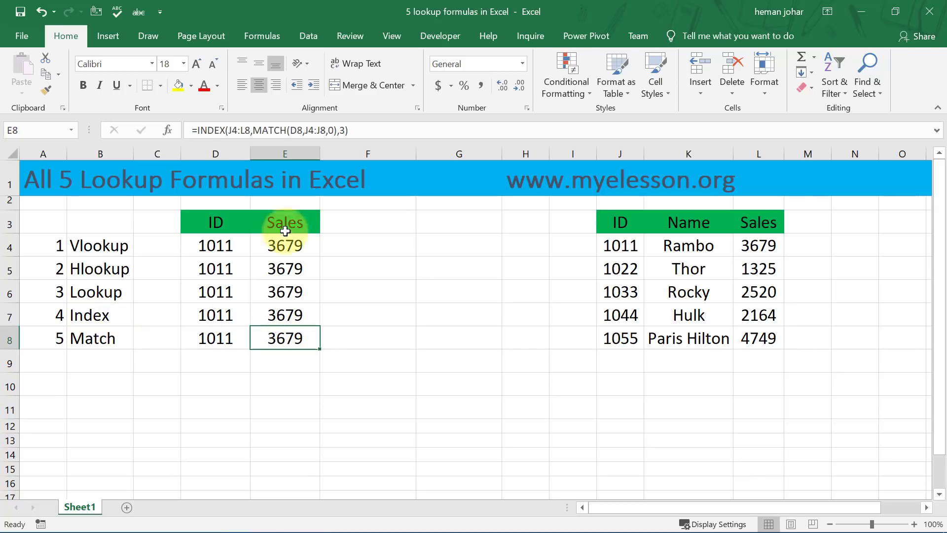
pyautogui.click(350, 360)
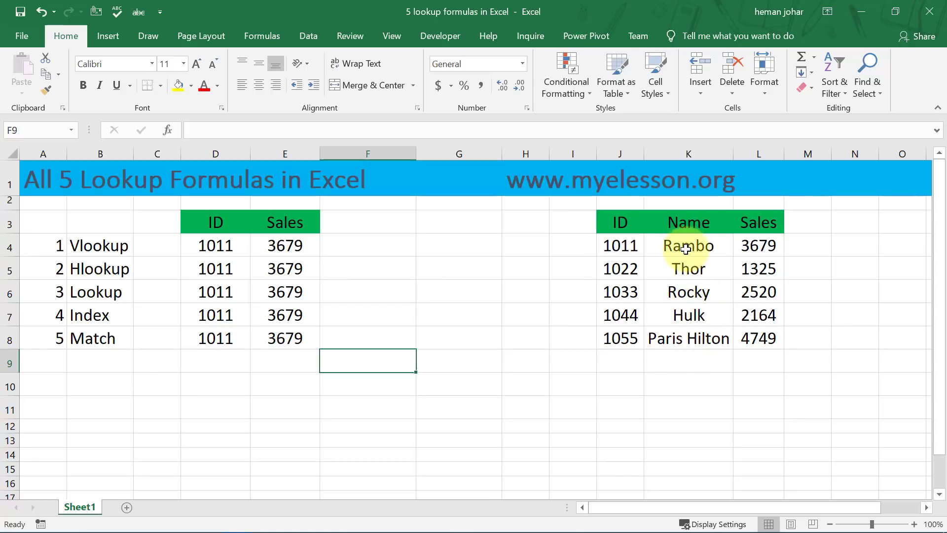
pyautogui.click(300, 250)
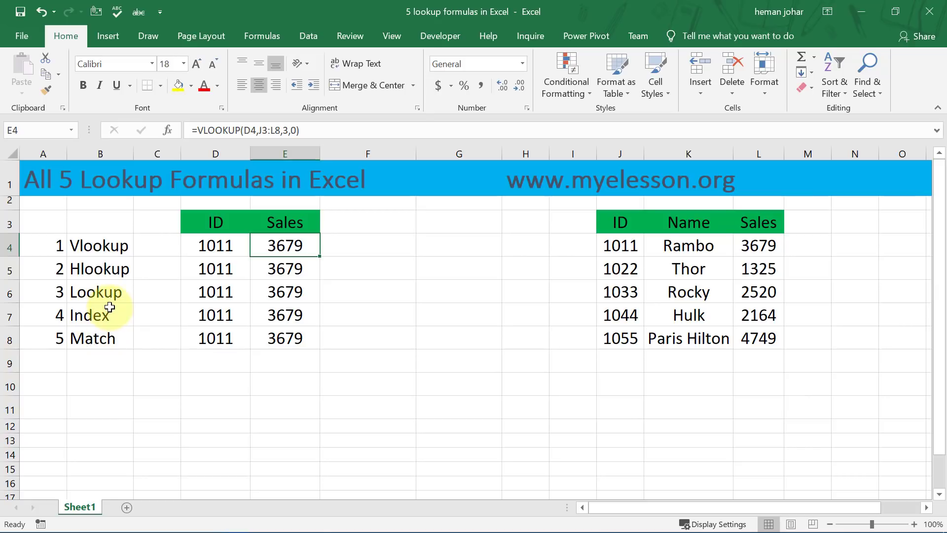
# Review the VLOOKUP, HLOOKUP, LOOKUP, INDEX and INDEX/MATCH formulas in E4 through E8 without changes.
pyautogui.doubleClick(288, 246)
pyautogui.press('Escape')
pyautogui.click(287, 269)
pyautogui.doubleClick(288, 270)
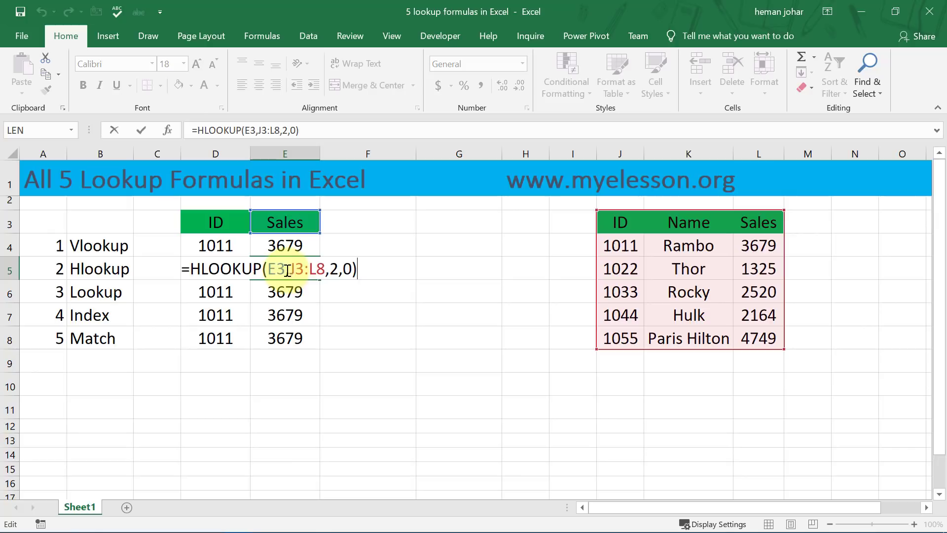
pyautogui.press('Escape')
pyautogui.click(288, 291)
pyautogui.doubleClick(292, 288)
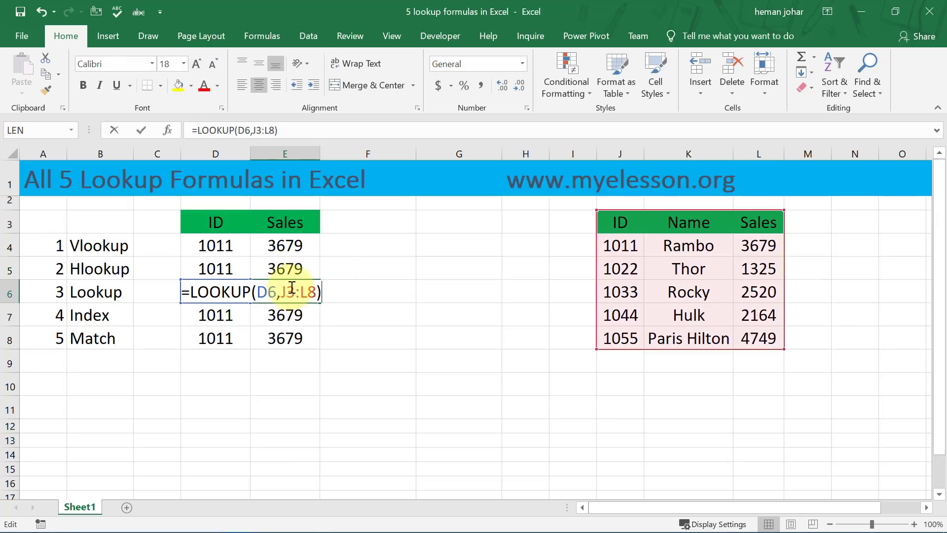
pyautogui.press('Escape')
pyautogui.click(282, 316)
pyautogui.doubleClick(274, 319)
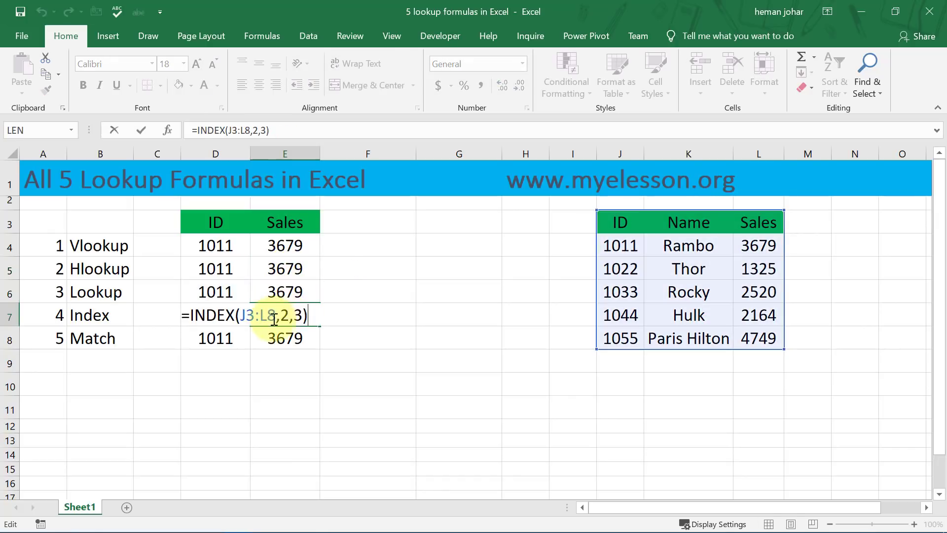
pyautogui.press('Escape')
pyautogui.click(280, 336)
pyautogui.doubleClick(266, 343)
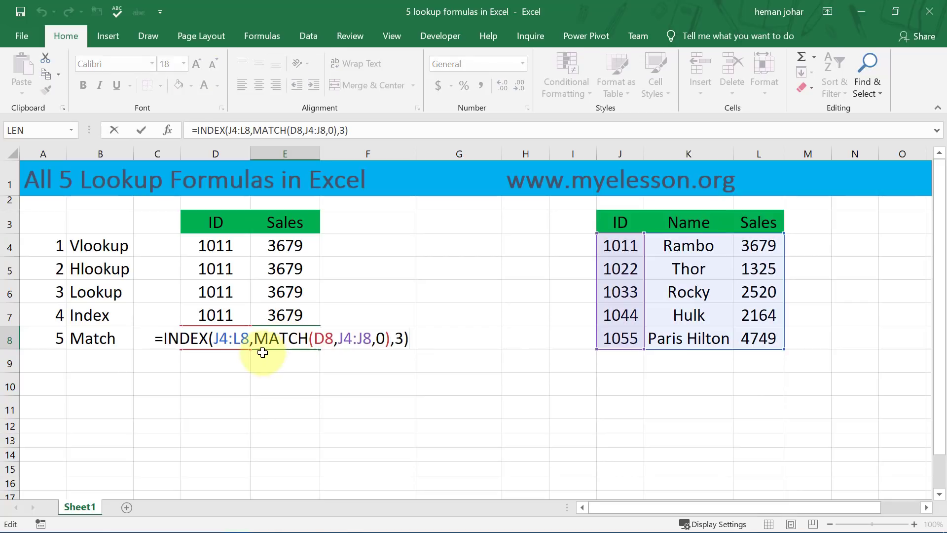
pyautogui.press('Escape')
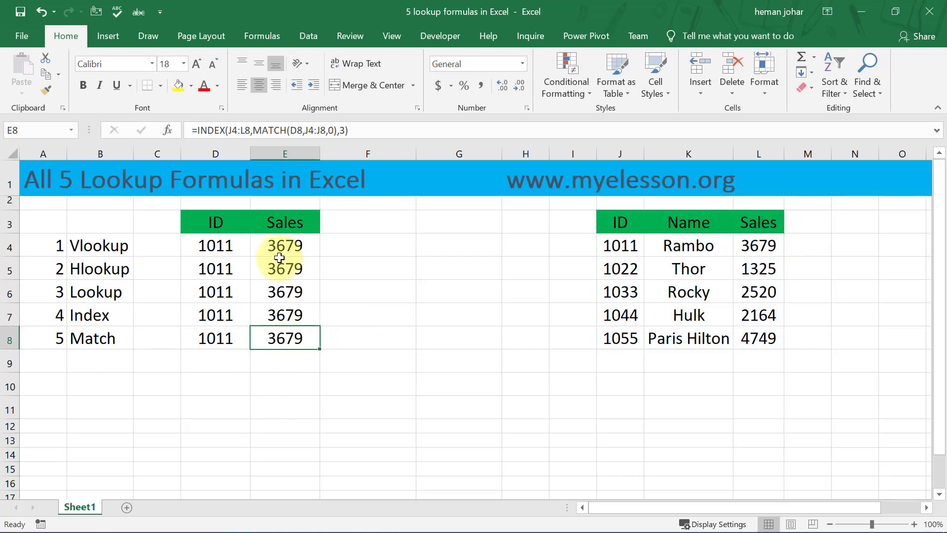
# Delete the Sales results in E4:E8.
pyautogui.click(286, 242)
pyautogui.hotkey('shift', 'Down')
pyautogui.hotkey('shift', 'Down')
pyautogui.hotkey('shift', 'Down')
pyautogui.hotkey('shift', 'Down')
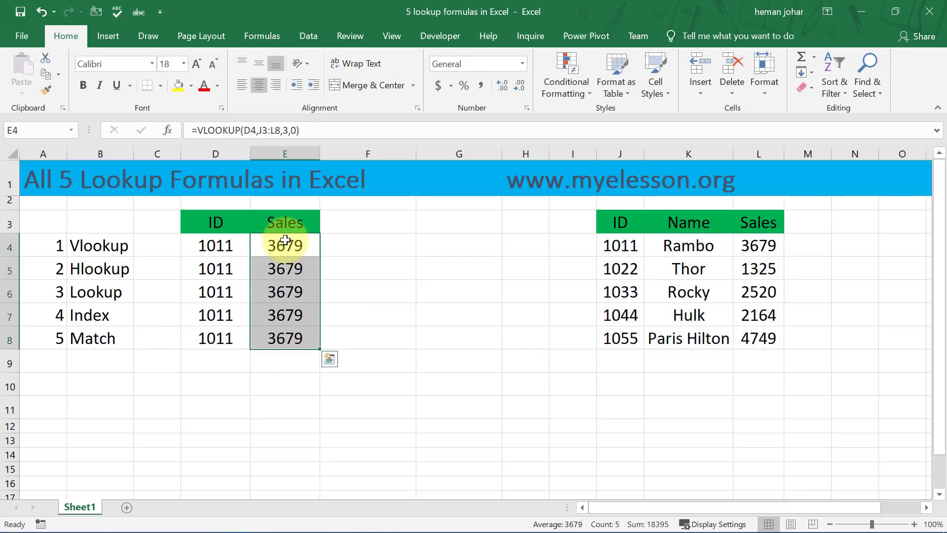
pyautogui.press('Delete')
pyautogui.click(364, 250)
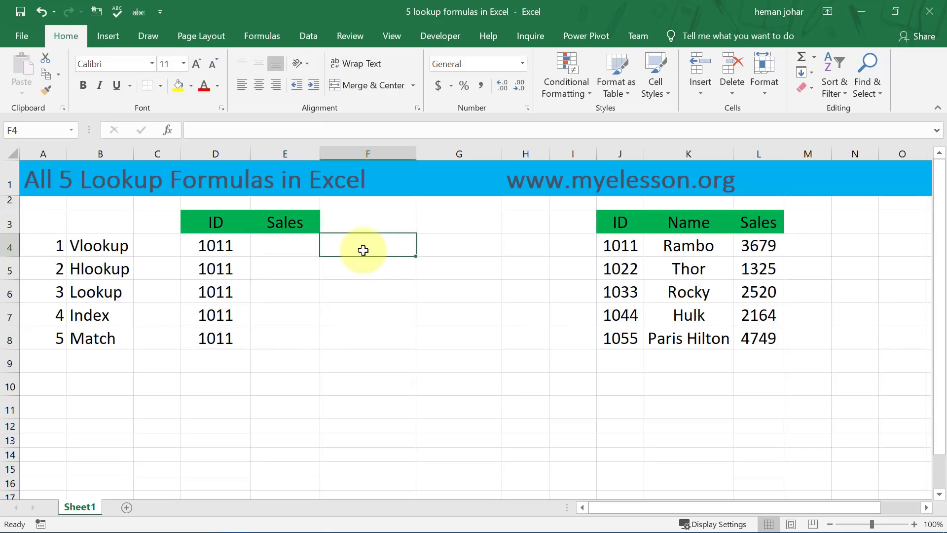
pyautogui.press('Left')
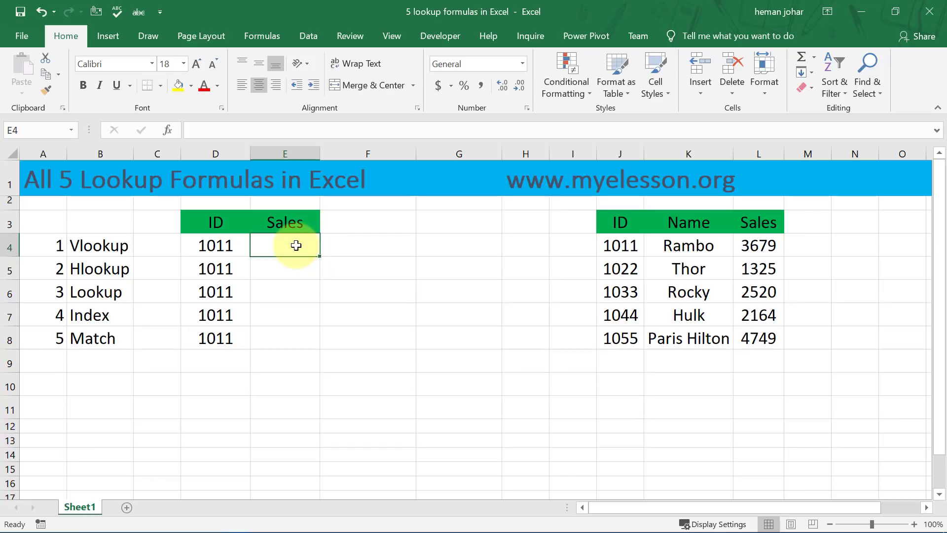
pyautogui.click(232, 250)
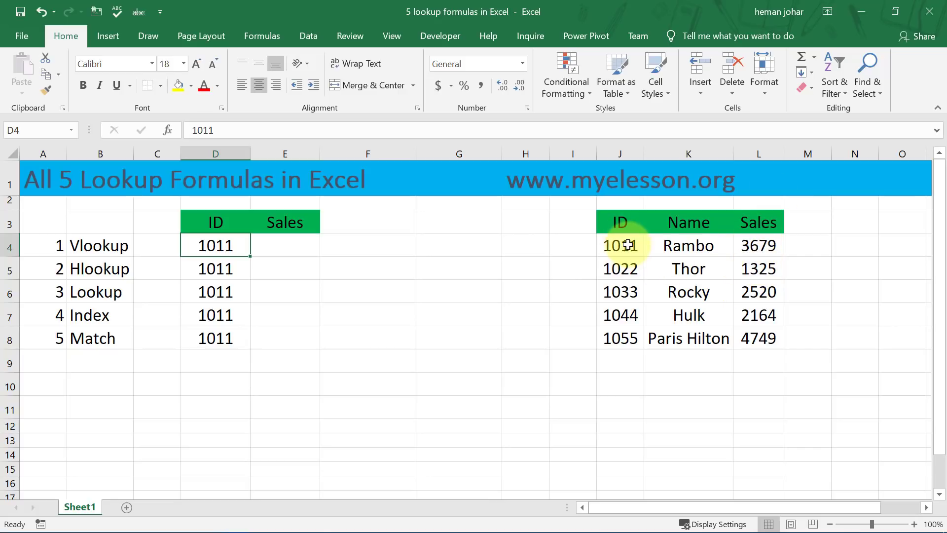
# Enter =VLOOKUP(D4,J3:L8,3,0) in E4 and confirm it matches the 3679 in L4.
pyautogui.click(314, 246)
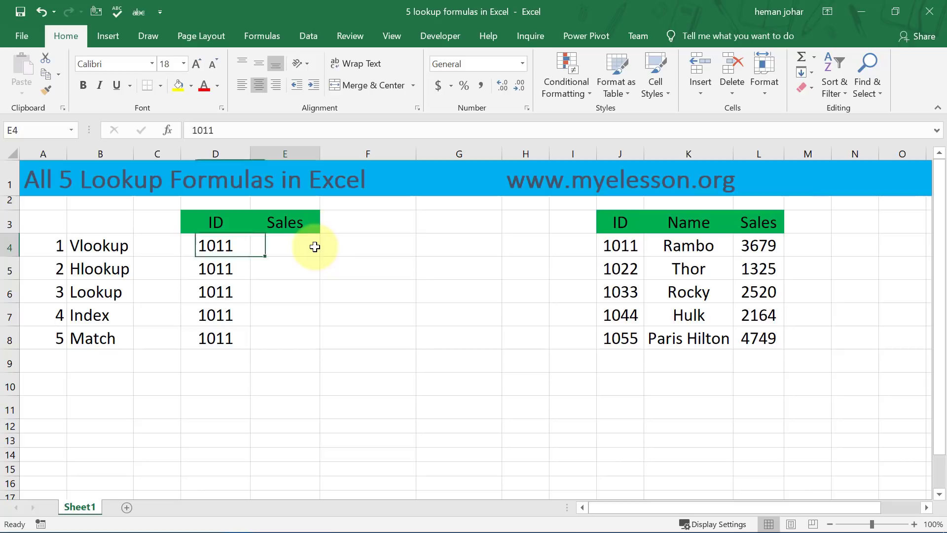
pyautogui.write('=vlo')
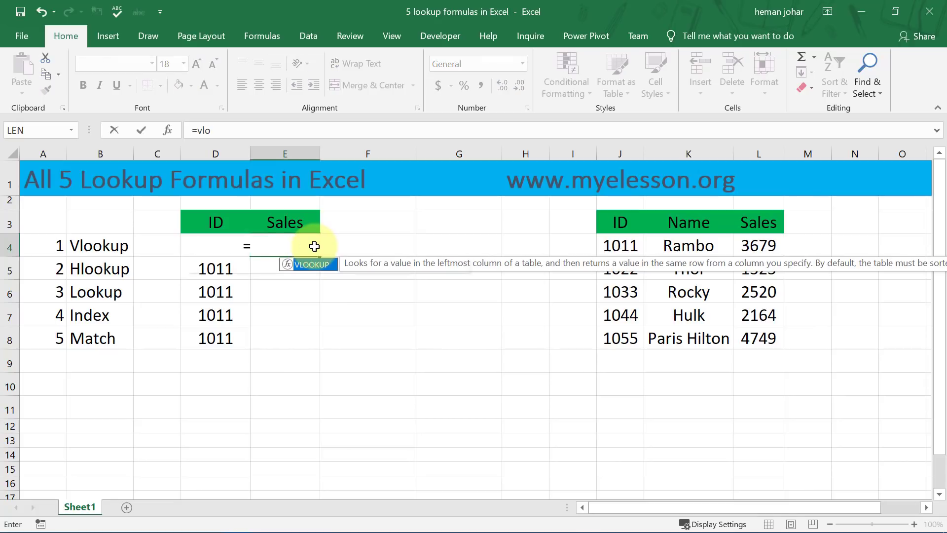
pyautogui.press('Tab')
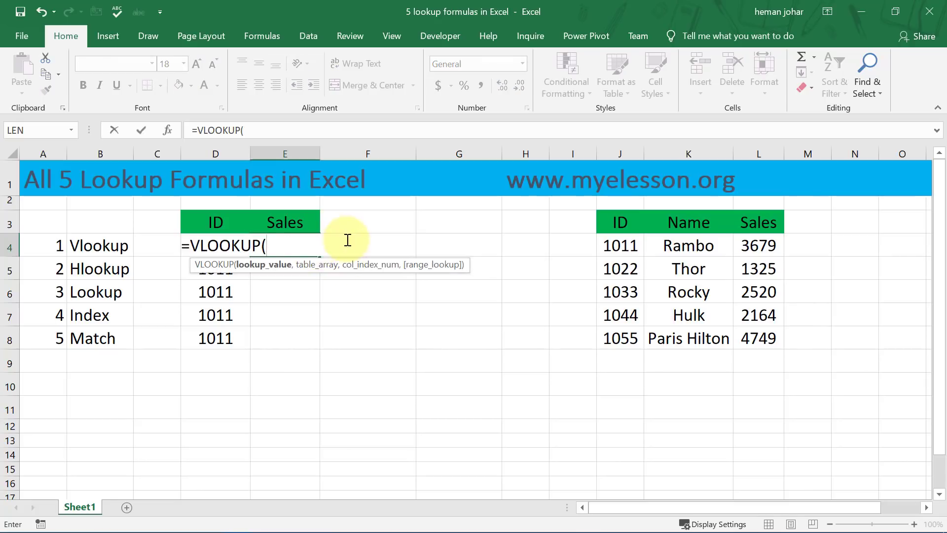
pyautogui.click(164, 256)
pyautogui.press('Right')
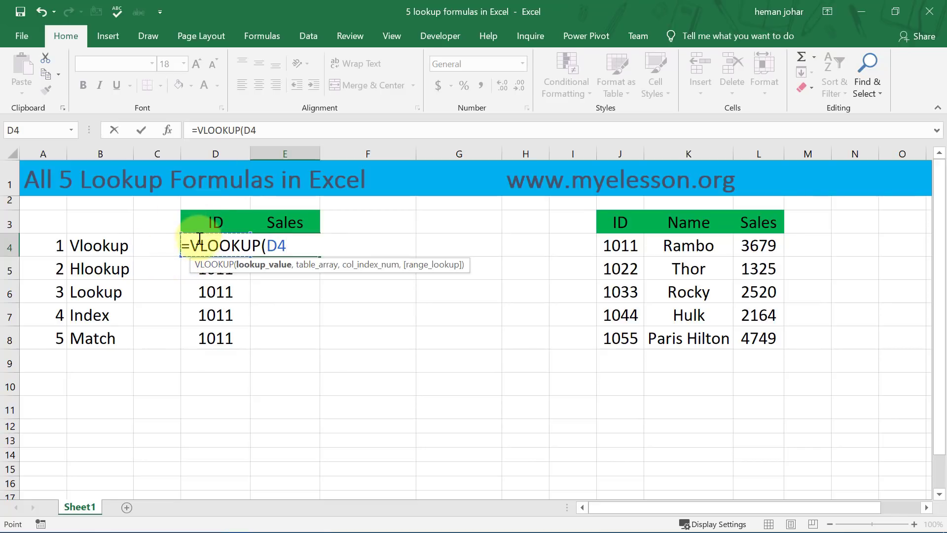
pyautogui.write(',')
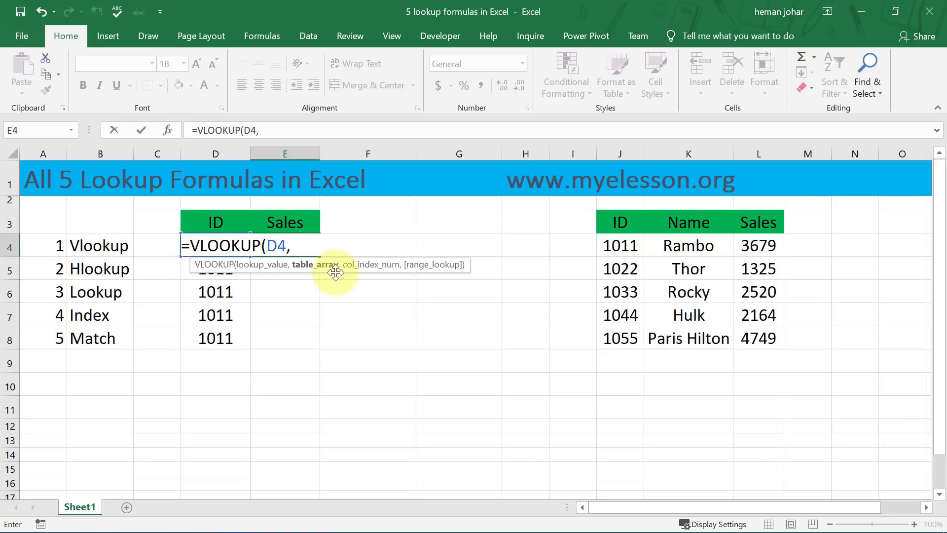
pyautogui.moveTo(607, 220); pyautogui.dragTo(745, 318)
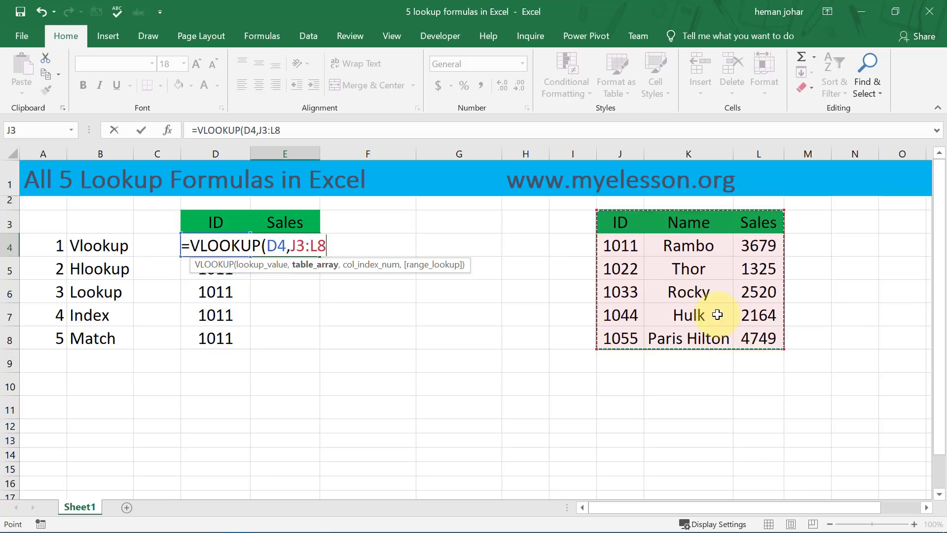
pyautogui.write(',')
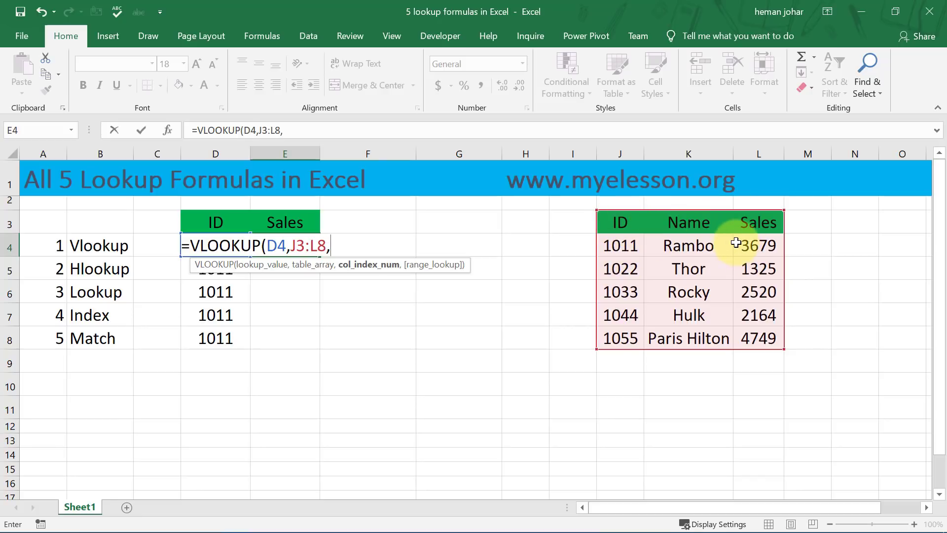
pyautogui.write(',0)')
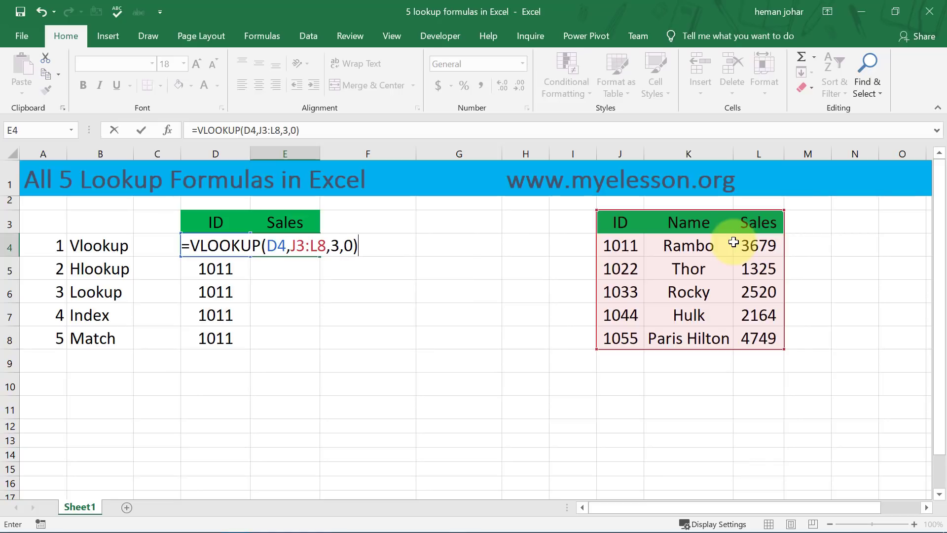
pyautogui.press('Return')
pyautogui.press('Up')
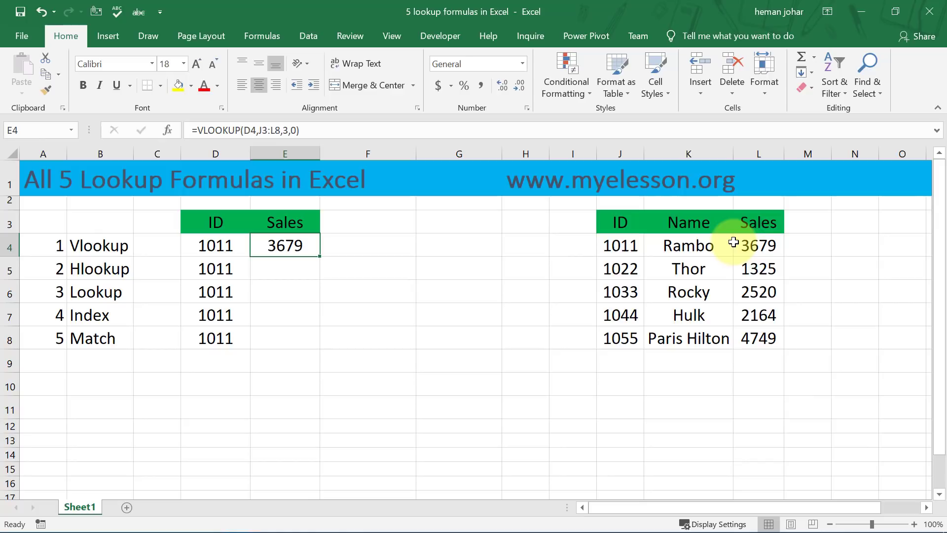
pyautogui.click(759, 244)
# Enter =HLOOKUP(E3,J3:L8,2,0) in E5 using the Sales header E3 as lookup value.
pyautogui.click(296, 271)
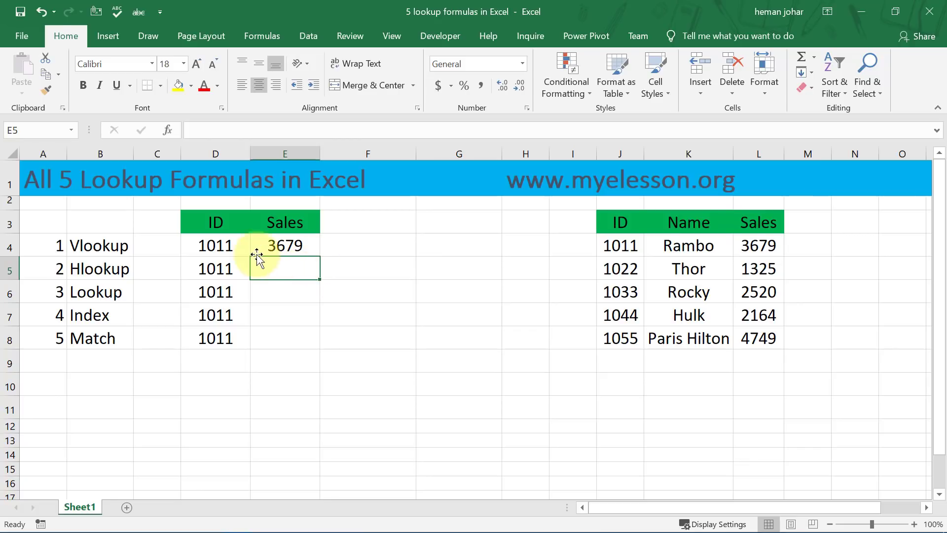
pyautogui.click(275, 228)
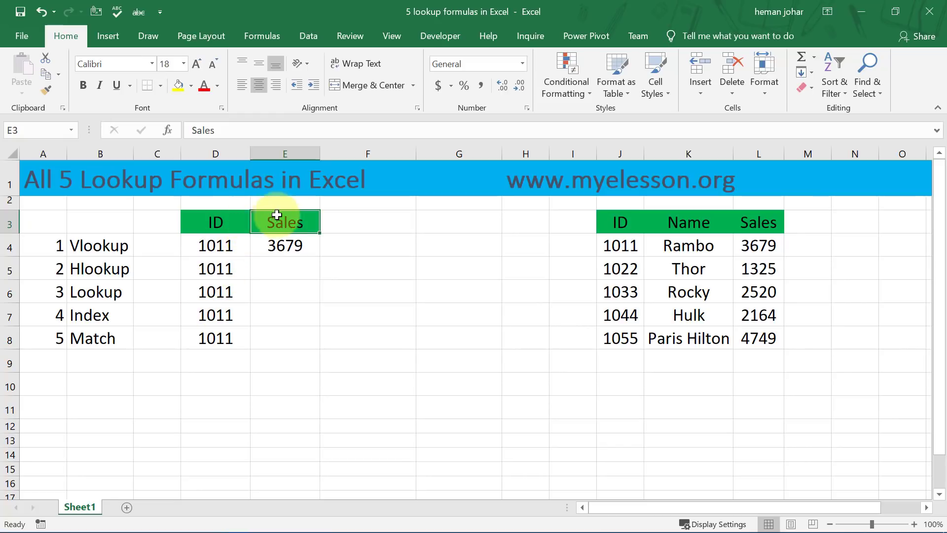
pyautogui.click(276, 275)
pyautogui.write('=hl')
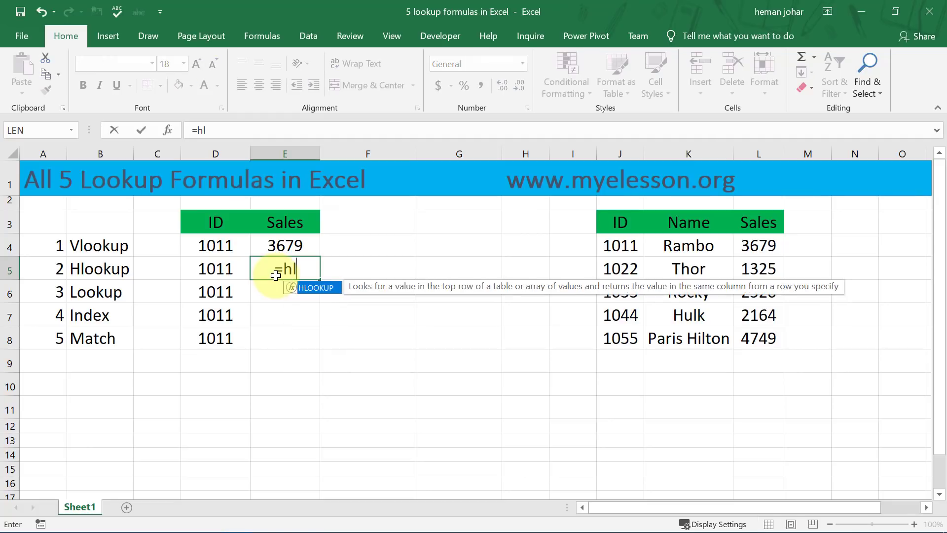
pyautogui.press('Tab')
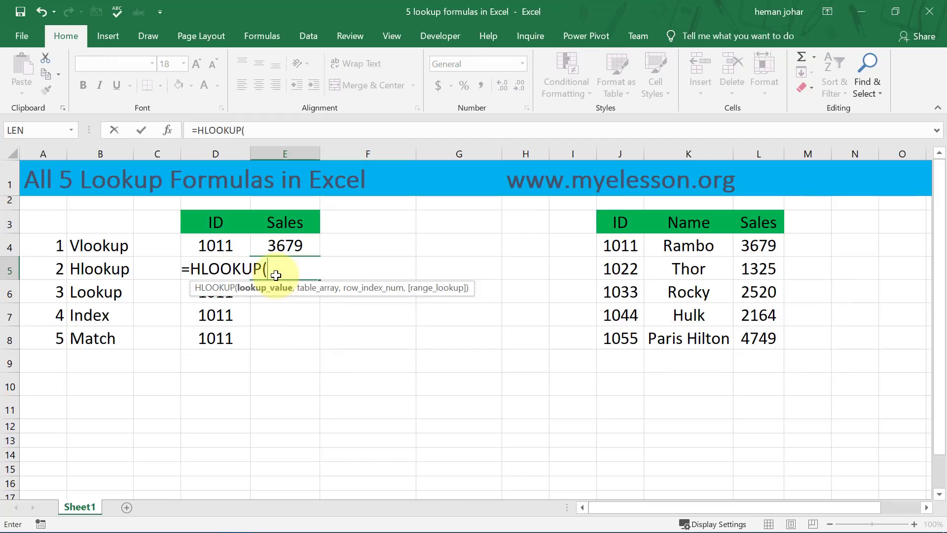
pyautogui.click(291, 220)
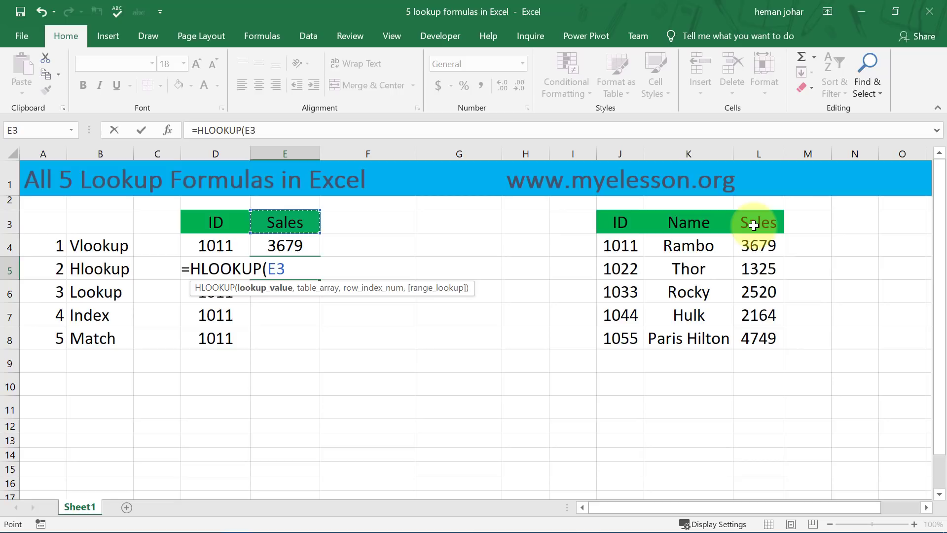
pyautogui.write(',')
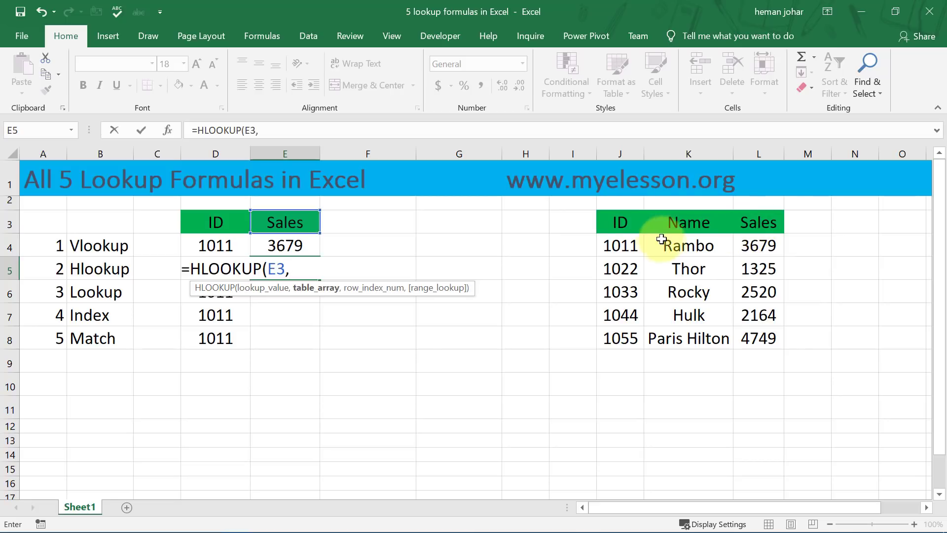
pyautogui.moveTo(609, 220); pyautogui.dragTo(759, 333)
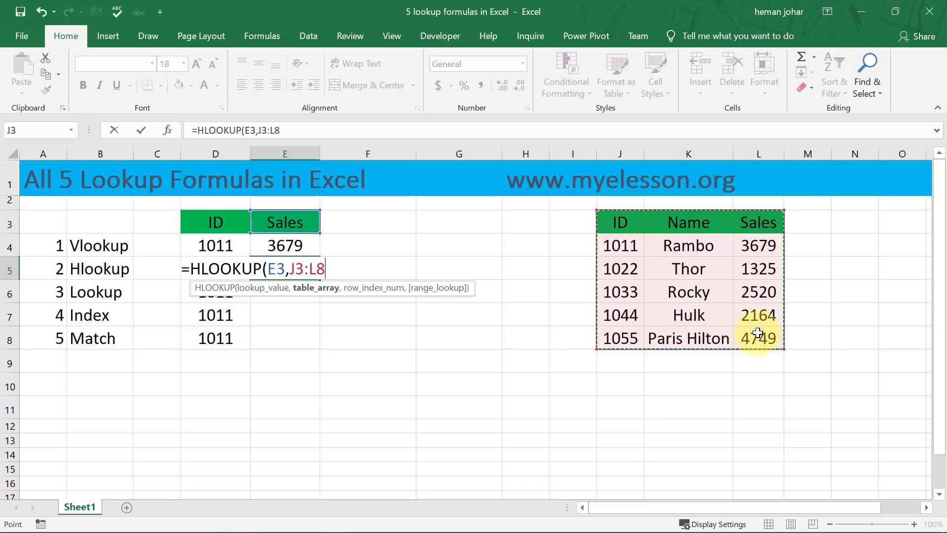
pyautogui.write(',')
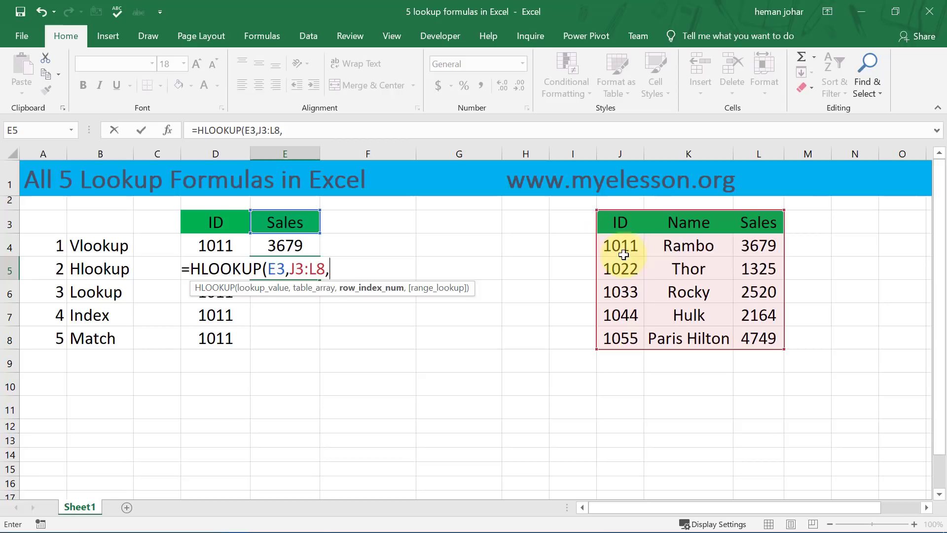
pyautogui.write(',0')
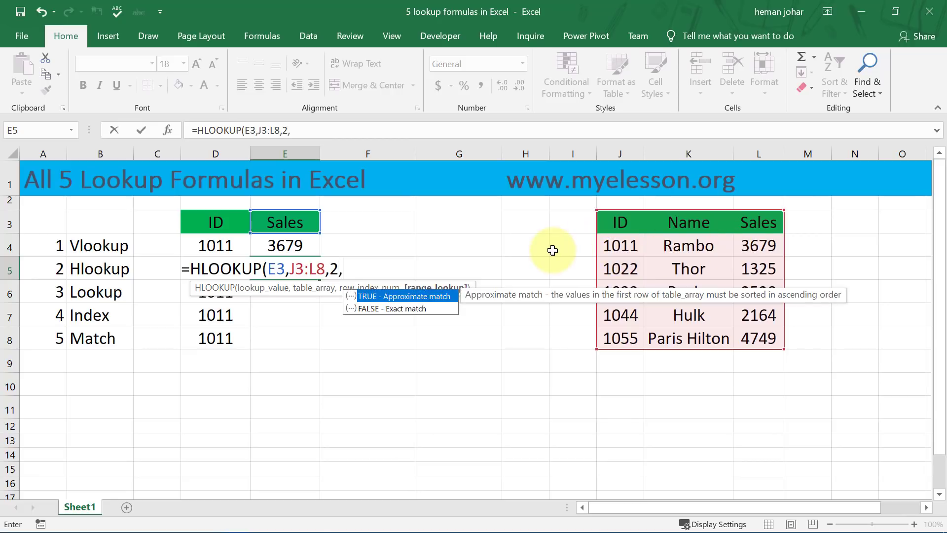
pyautogui.press('Return')
pyautogui.press('Up')
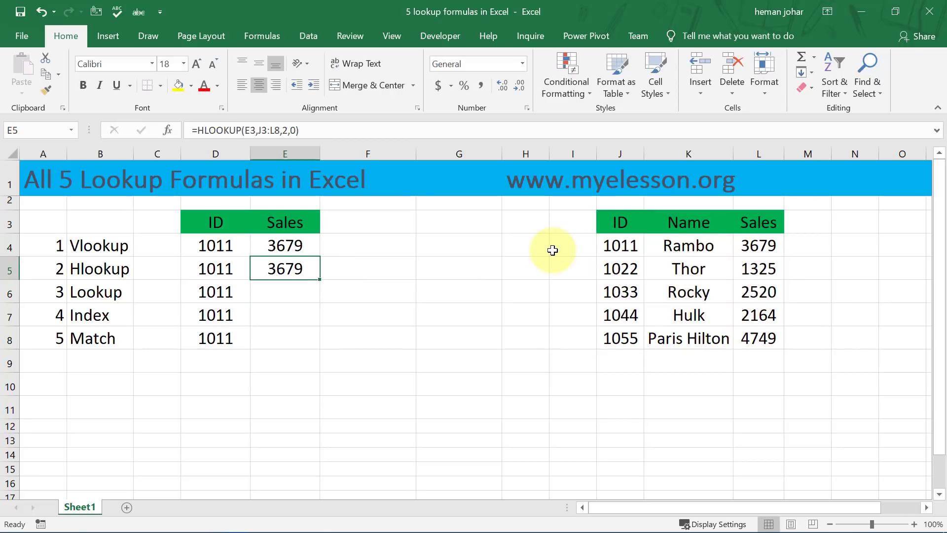
pyautogui.click(302, 307)
pyautogui.click(302, 291)
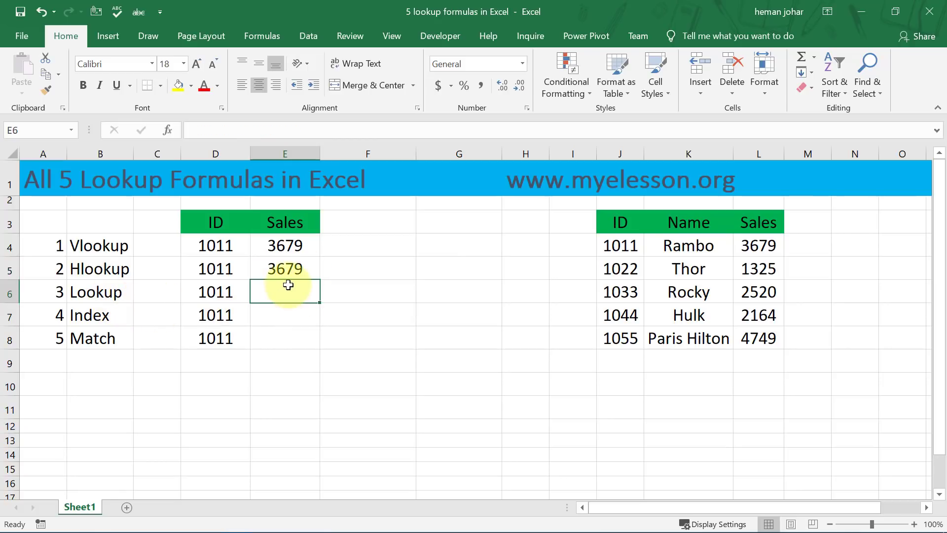
# Enter =LOOKUP(D6,J3:L8) in E6, returning 3679 for ID 1011.
pyautogui.write('=loo')
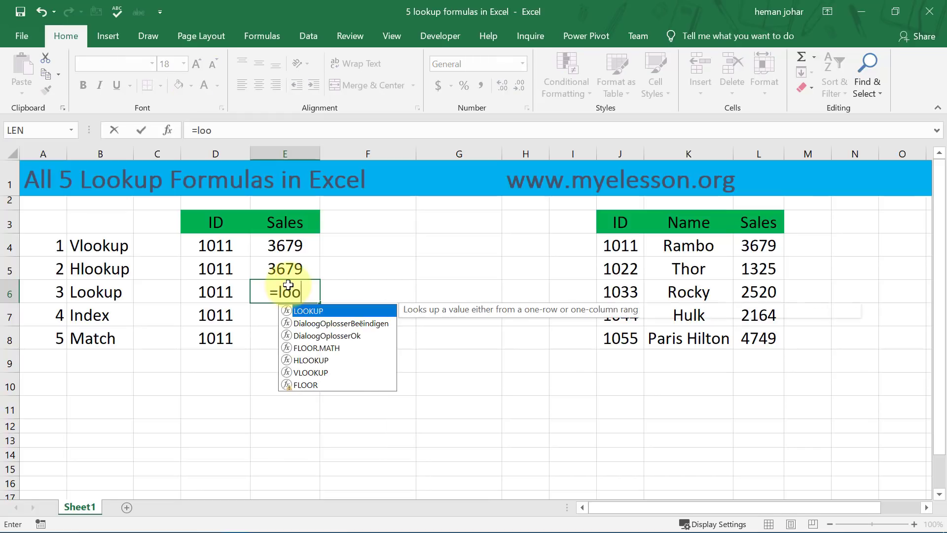
pyautogui.press('Tab')
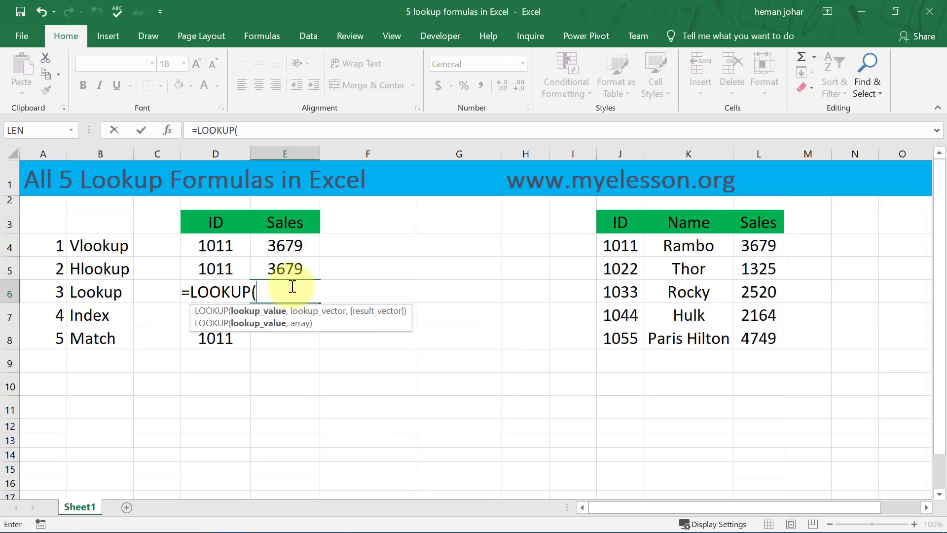
pyautogui.moveTo(326, 312); pyautogui.dragTo(457, 266)
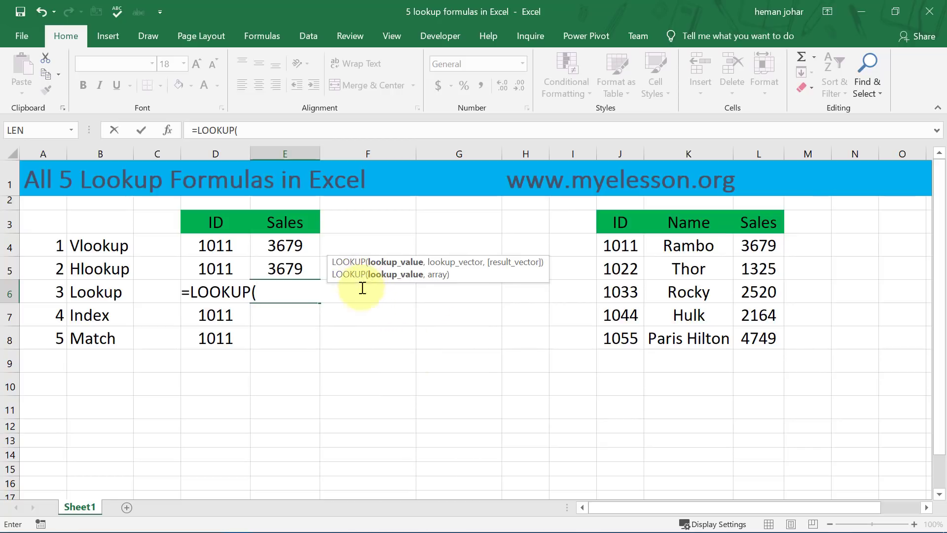
pyautogui.click(165, 294)
pyautogui.press('Right')
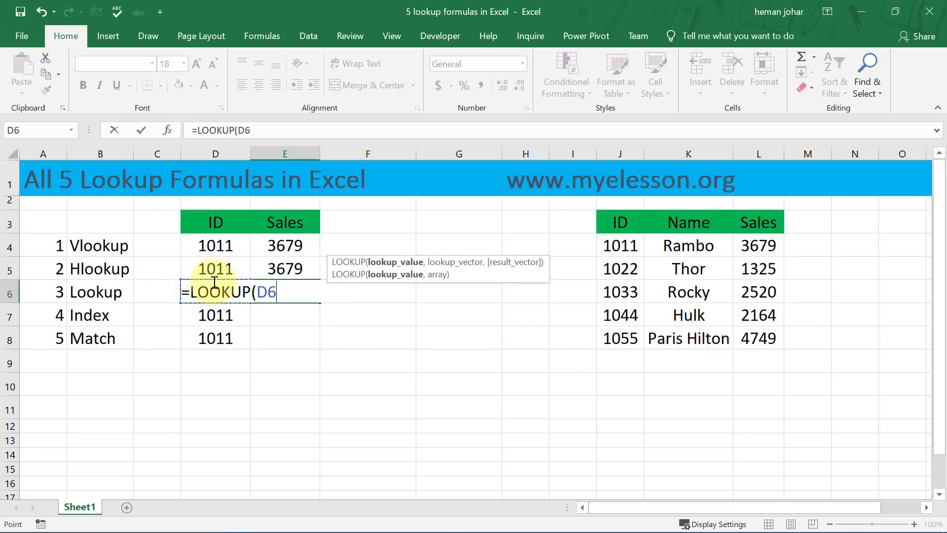
pyautogui.write(',')
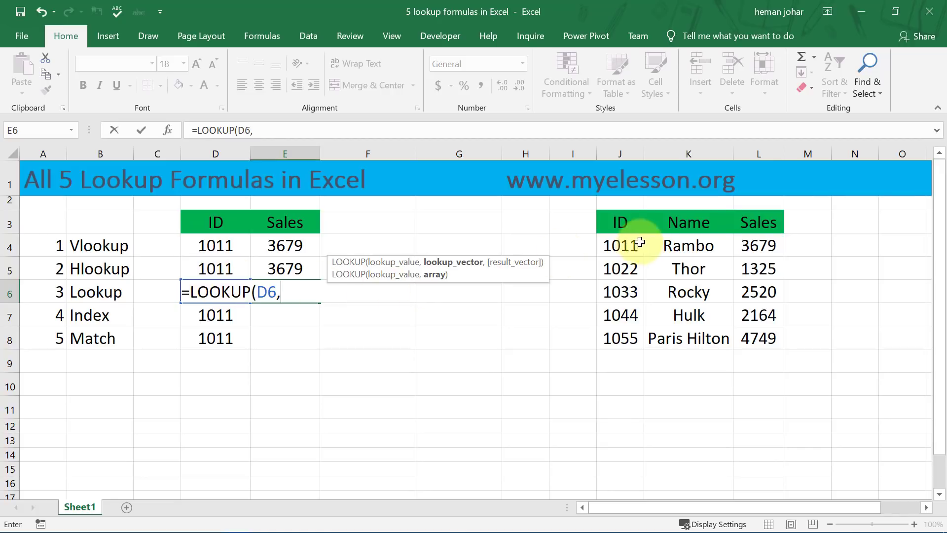
pyautogui.click(637, 224)
pyautogui.moveTo(637, 224); pyautogui.dragTo(758, 331)
pyautogui.press('Return')
pyautogui.press('Up')
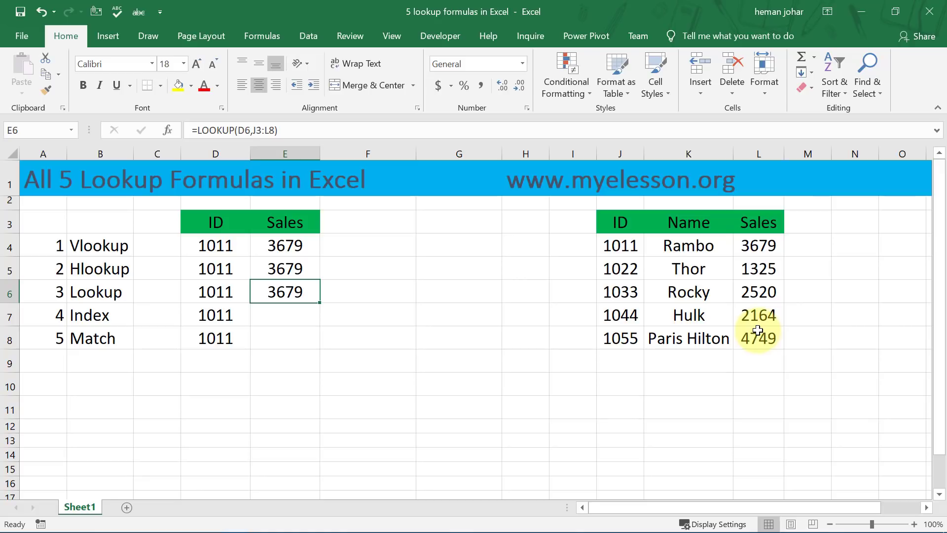
# Try the same LOOKUP of D6 over J3:L8 in F8, then delete it.
pyautogui.click(368, 339)
pyautogui.write('=')
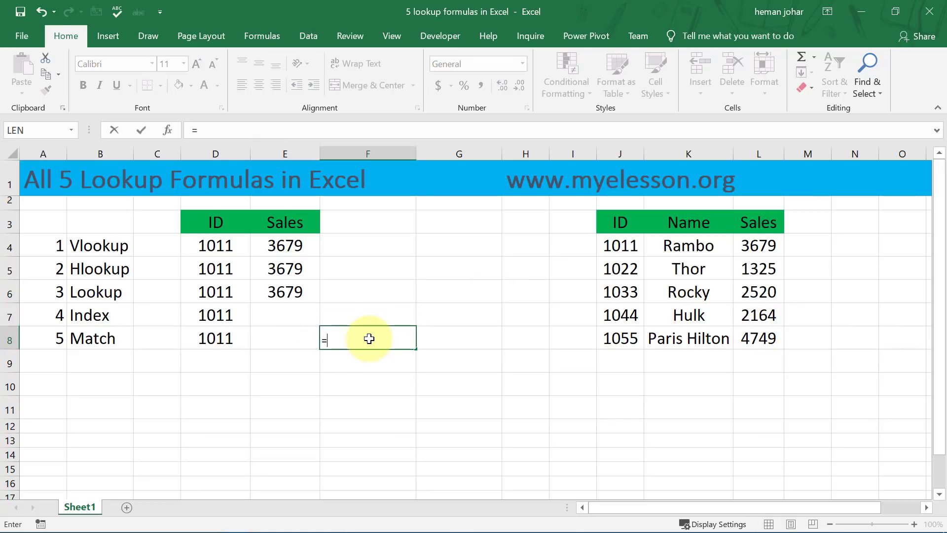
pyautogui.write('loo')
pyautogui.press('Tab')
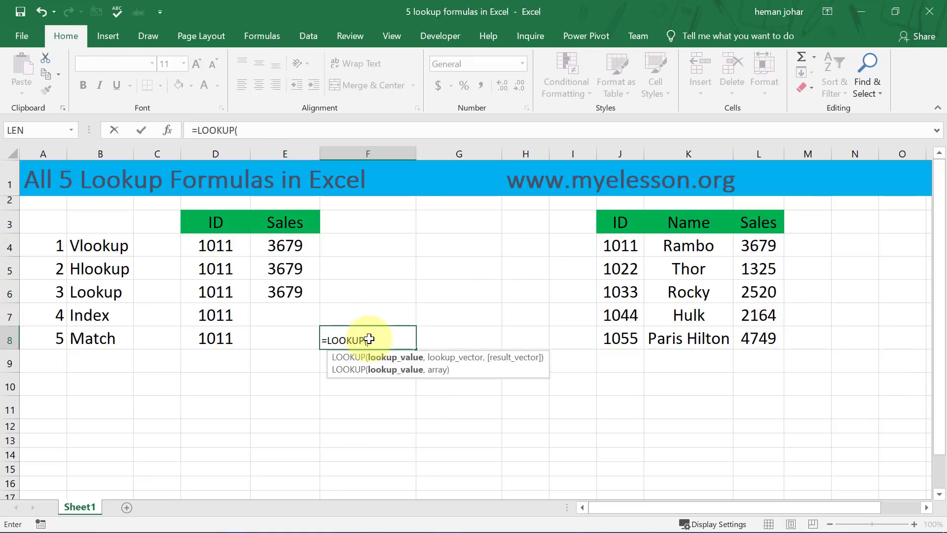
pyautogui.click(243, 299)
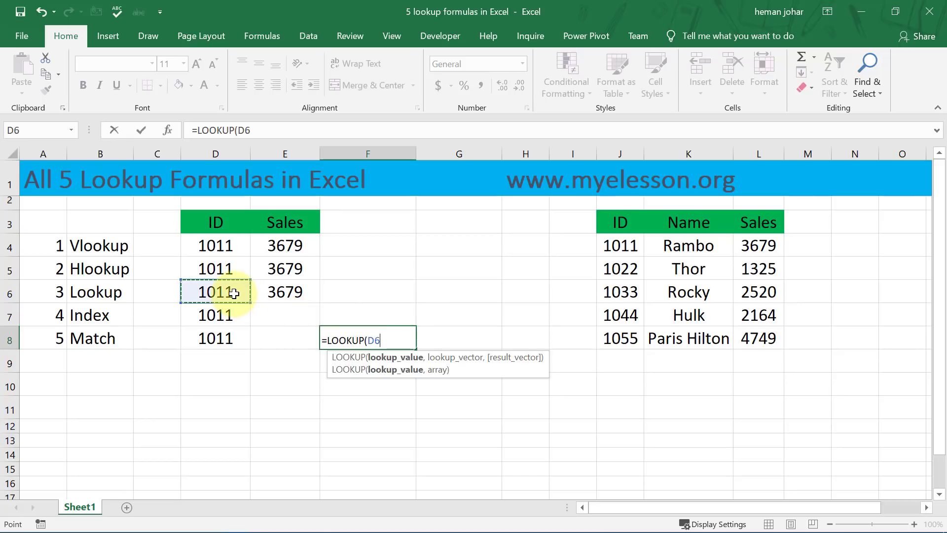
pyautogui.write(',')
pyautogui.moveTo(608, 220); pyautogui.dragTo(756, 337)
pyautogui.press('Return')
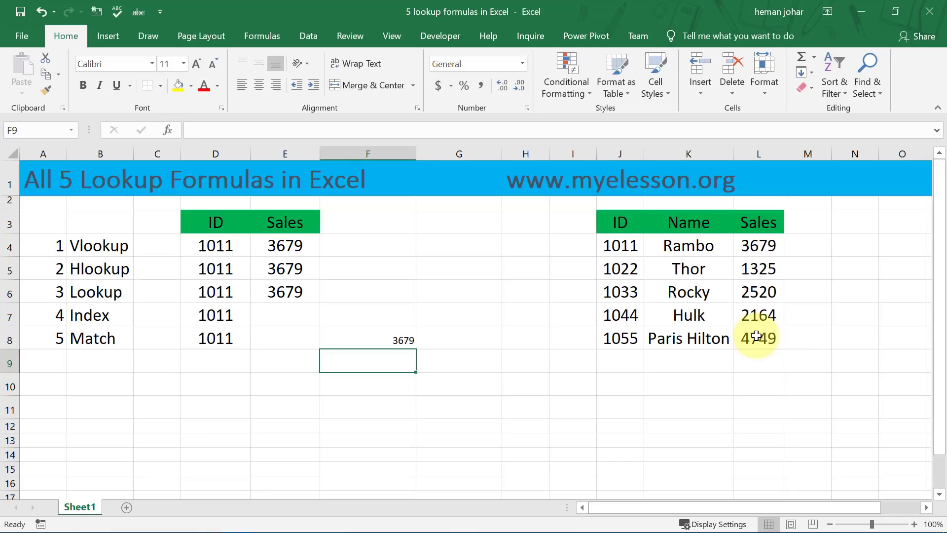
pyautogui.press('Up')
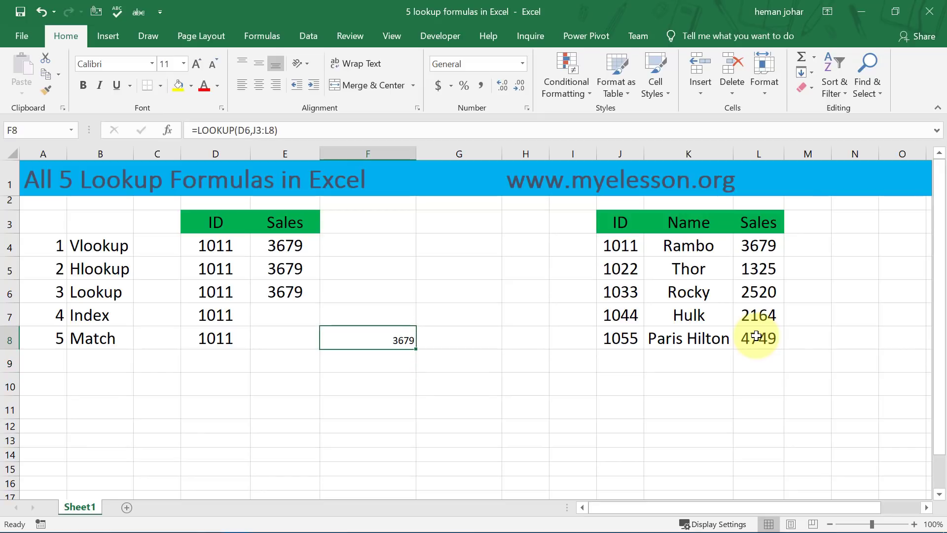
pyautogui.press('Delete')
pyautogui.press('Left')
pyautogui.press('Up')
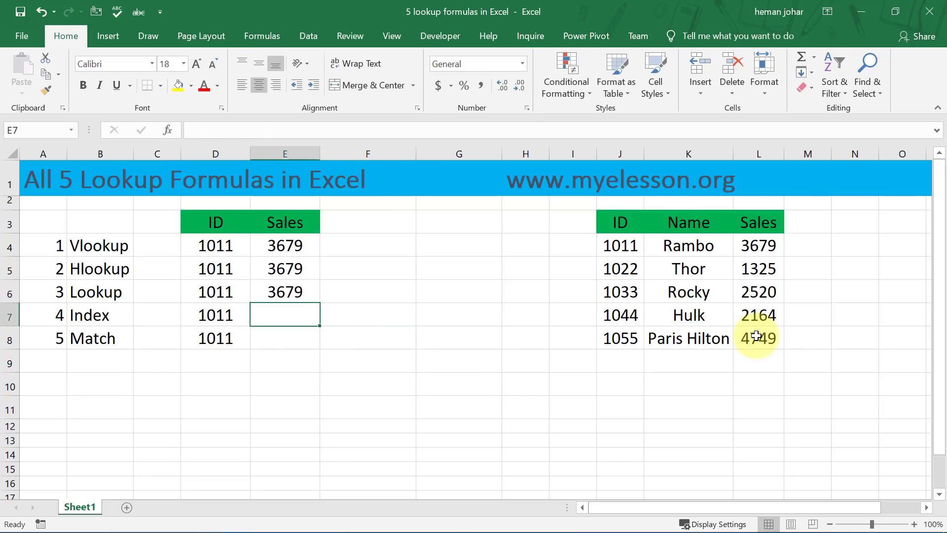
# Enter =INDEX(J3:L8,2,3) in E7 so it returns 3679.
pyautogui.write('=')
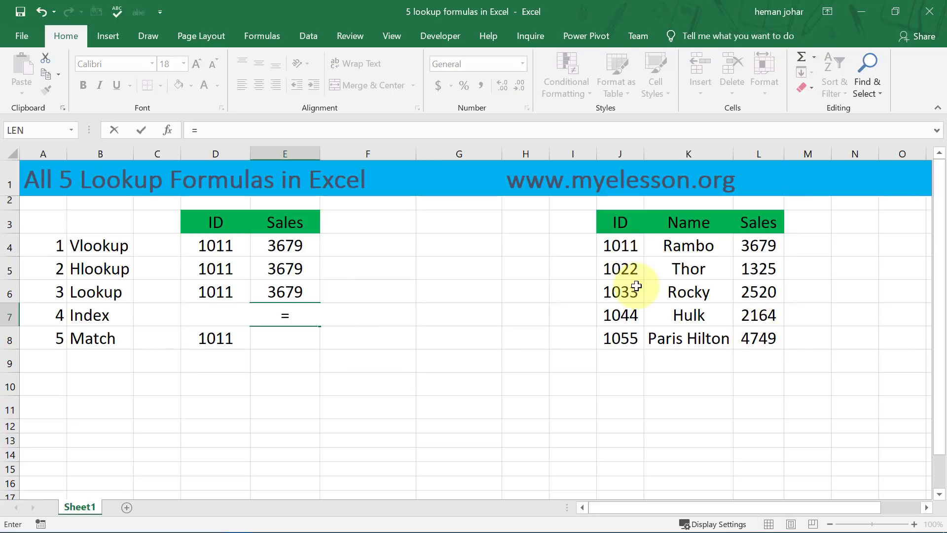
pyautogui.write('index')
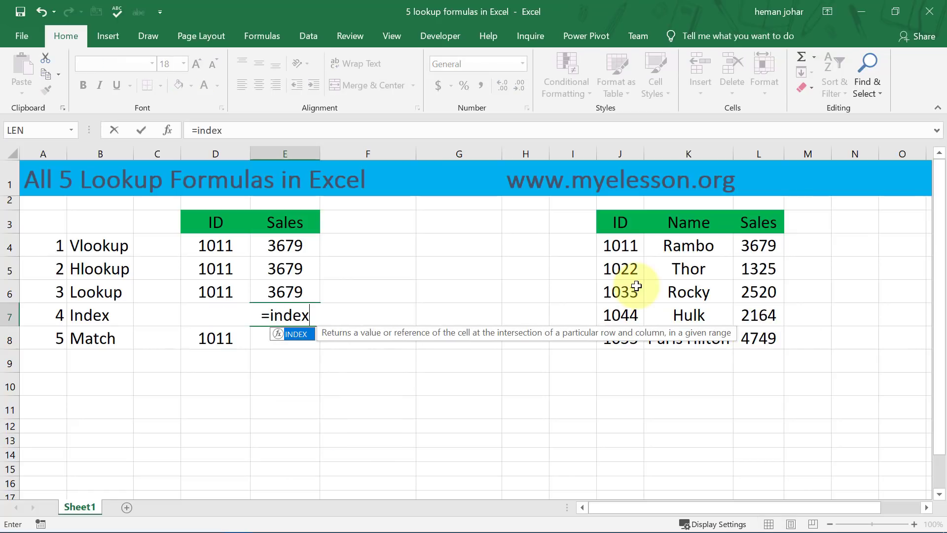
pyautogui.press('Tab')
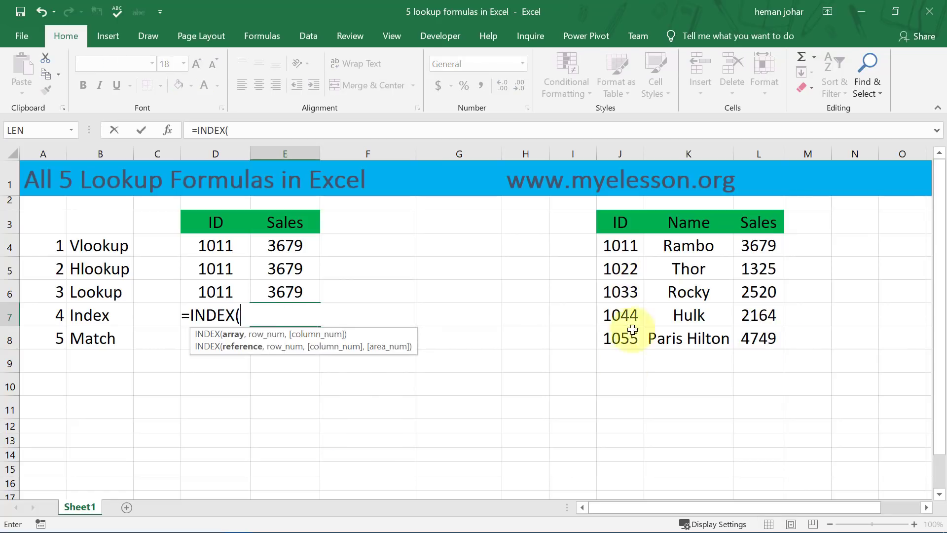
pyautogui.moveTo(611, 221); pyautogui.dragTo(750, 328)
pyautogui.write(',')
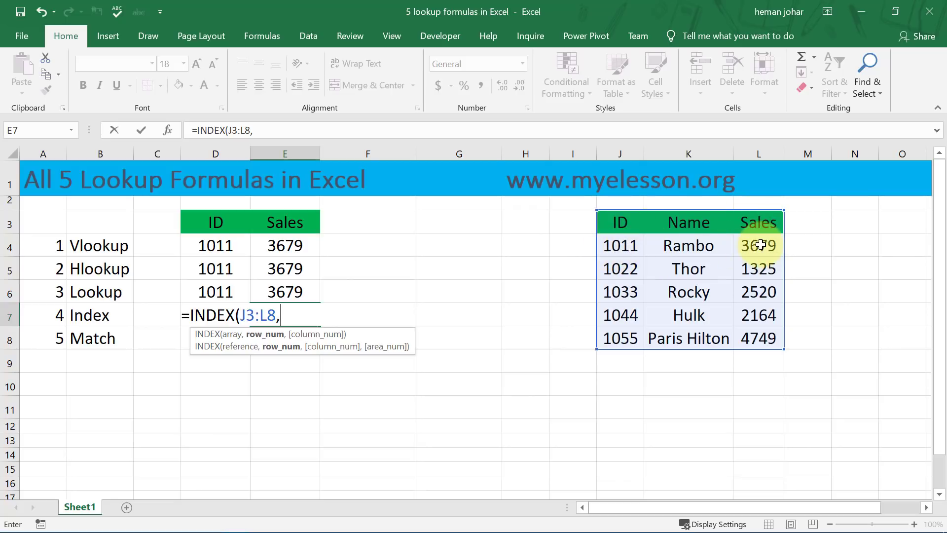
pyautogui.write('2,')
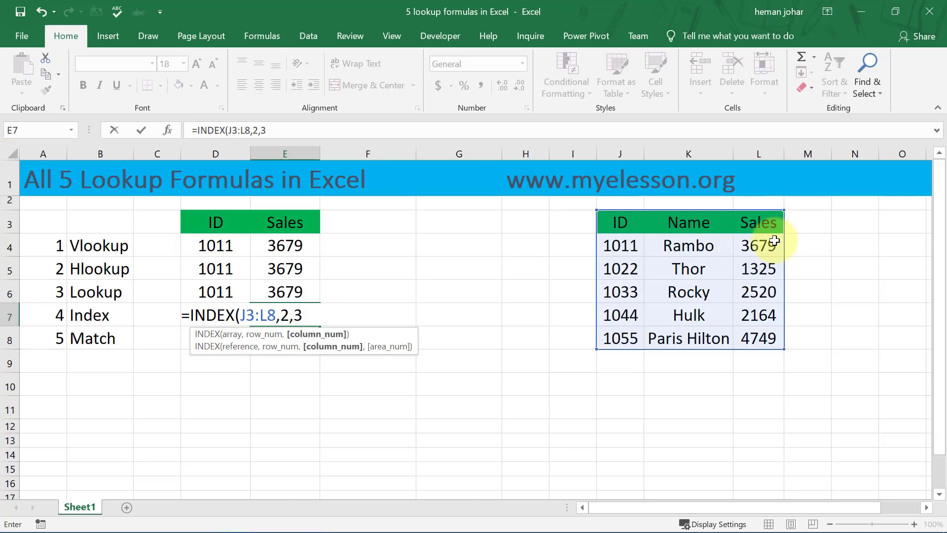
pyautogui.write('3')
pyautogui.press('Return')
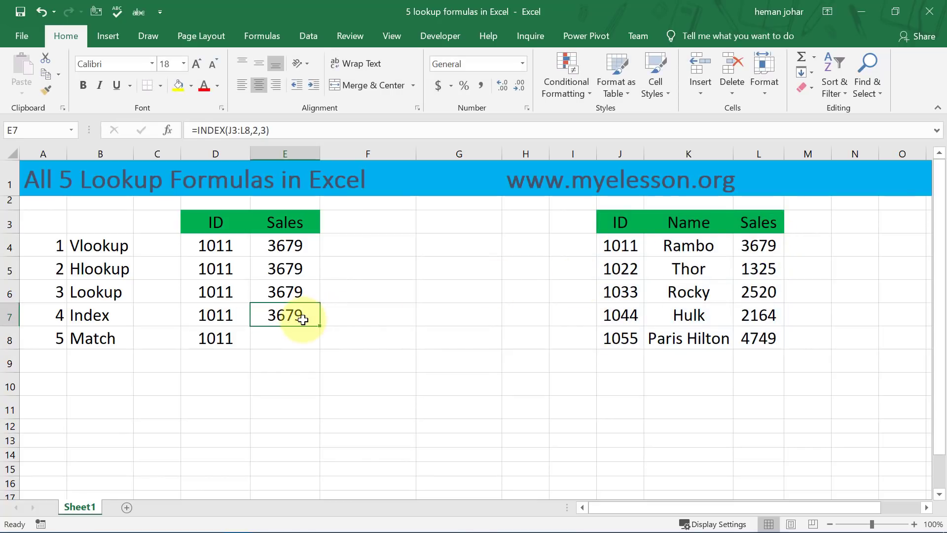
pyautogui.click(313, 337)
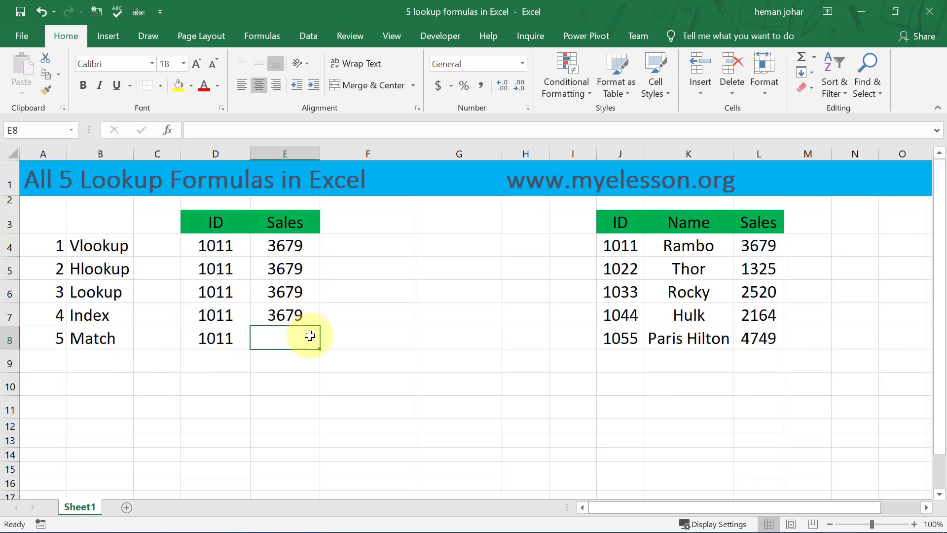
# Enter =INDEX(J3:L8,MATCH(D8,J3:J8,0),3) in E8, returning 3679 for ID 1011.
pyautogui.hotkey('alt', 'm')
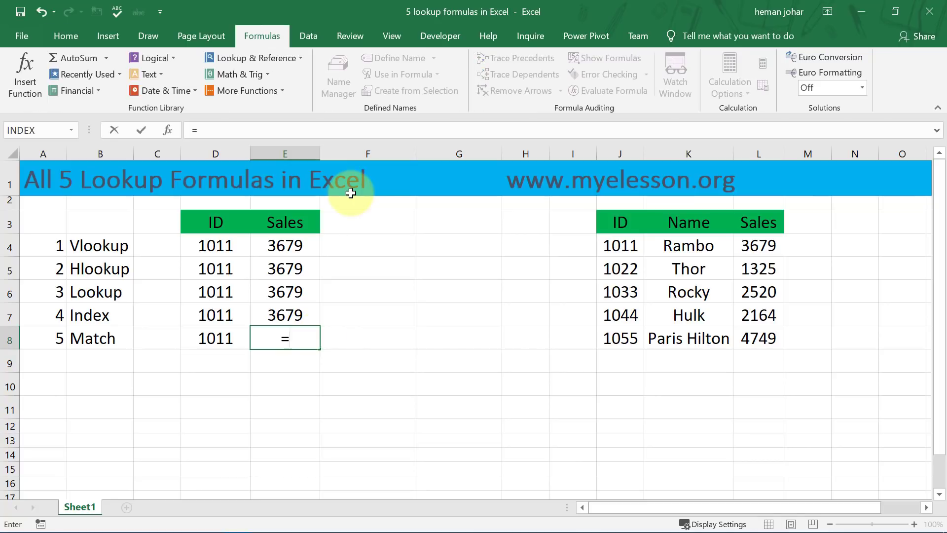
pyautogui.write('index(')
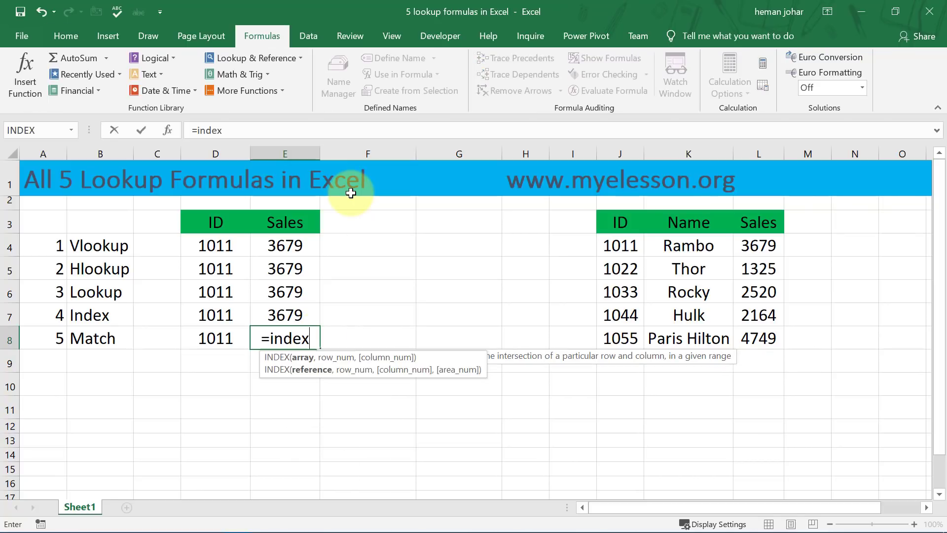
pyautogui.moveTo(625, 220); pyautogui.dragTo(749, 328)
pyautogui.write(',')
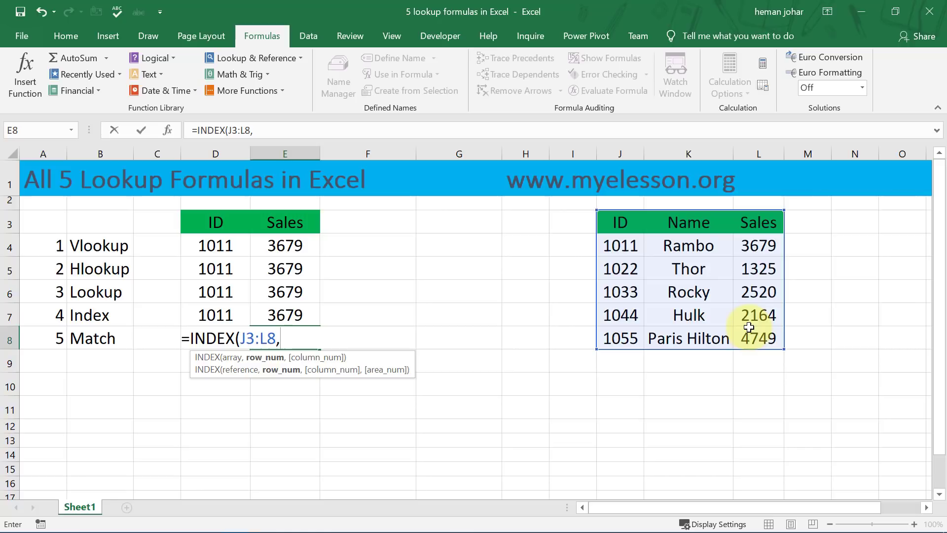
pyautogui.write('match')
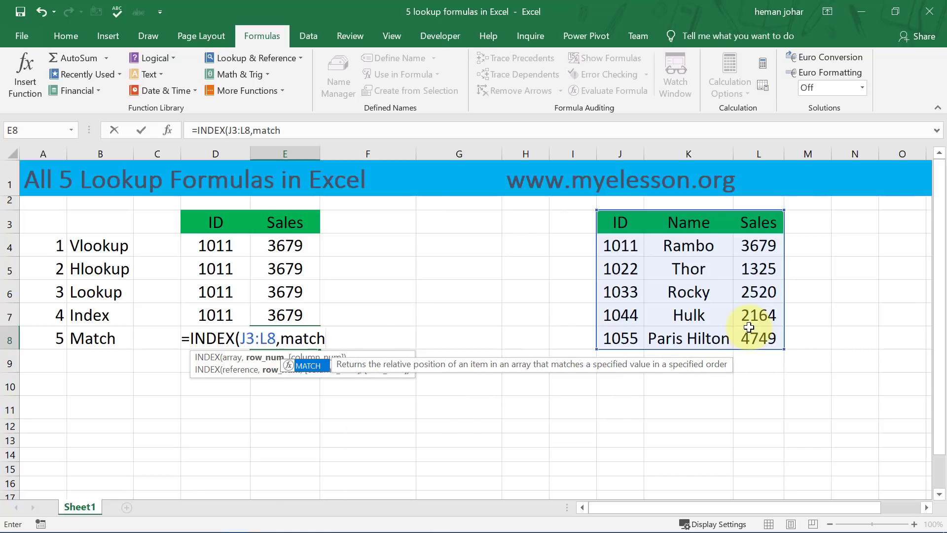
pyautogui.press('Tab')
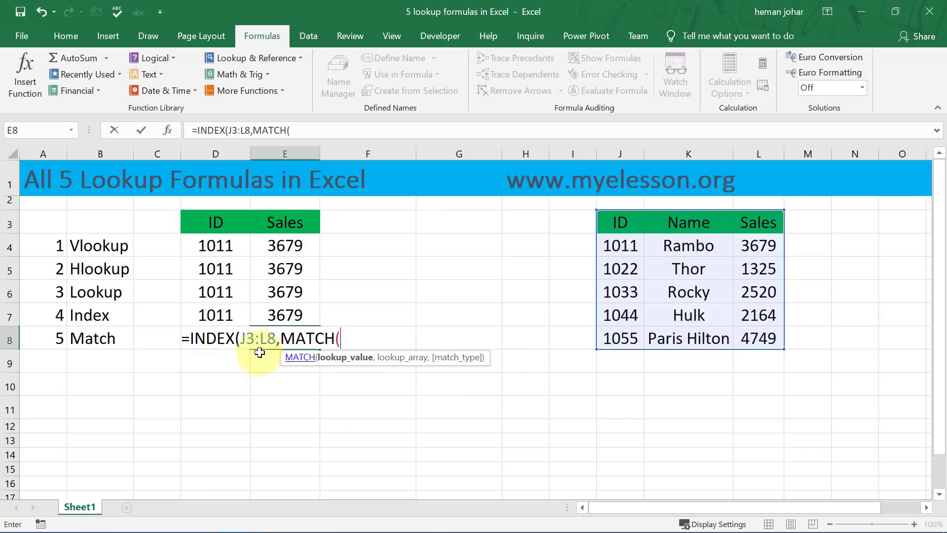
pyautogui.click(220, 366)
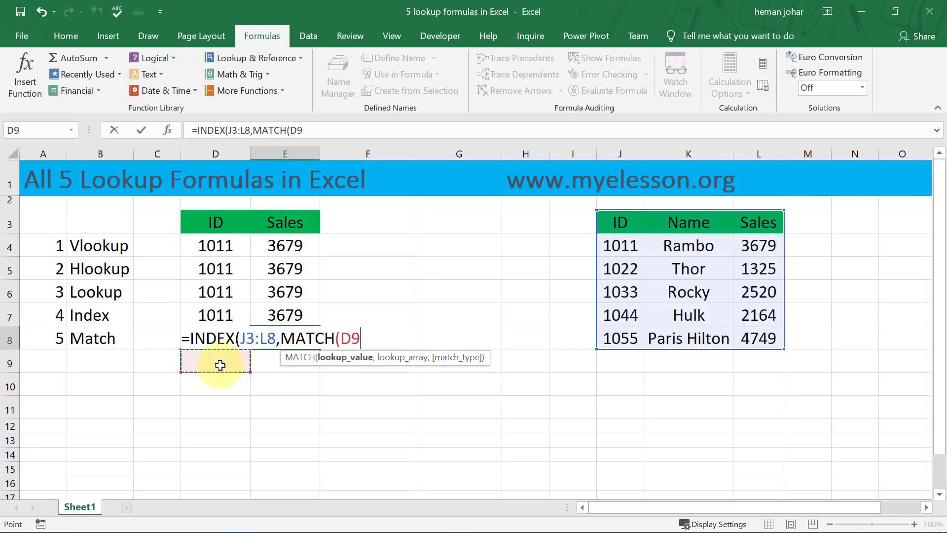
pyautogui.press('Up')
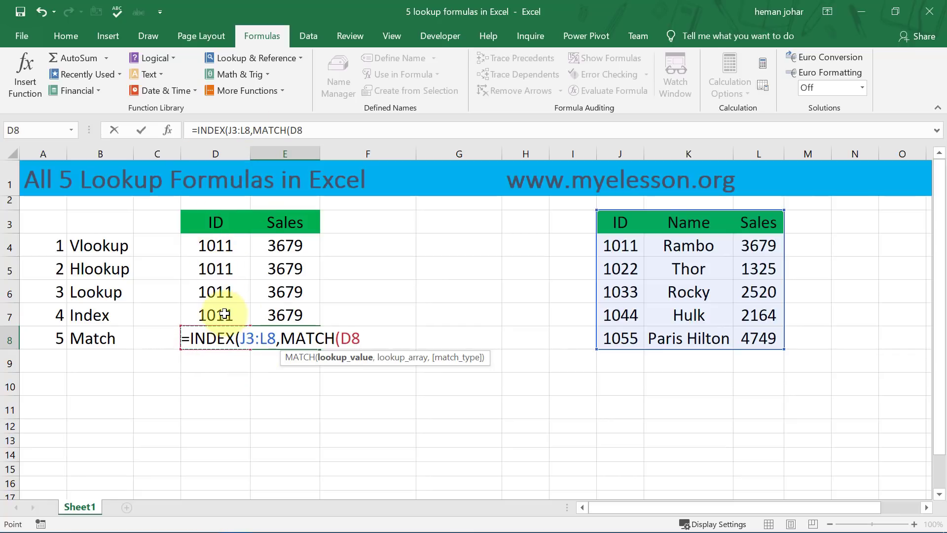
pyautogui.write(',')
pyautogui.moveTo(620, 221); pyautogui.dragTo(620, 344)
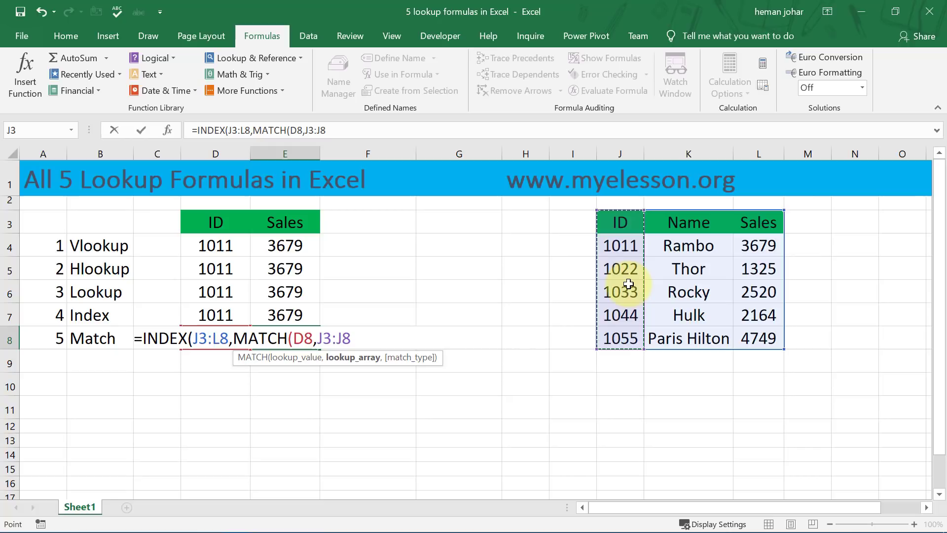
pyautogui.write(',')
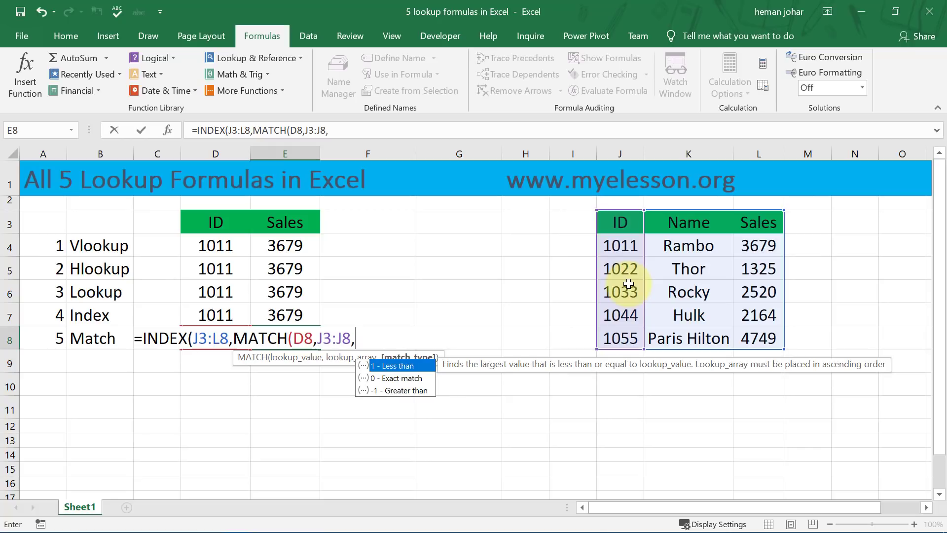
pyautogui.write('0)')
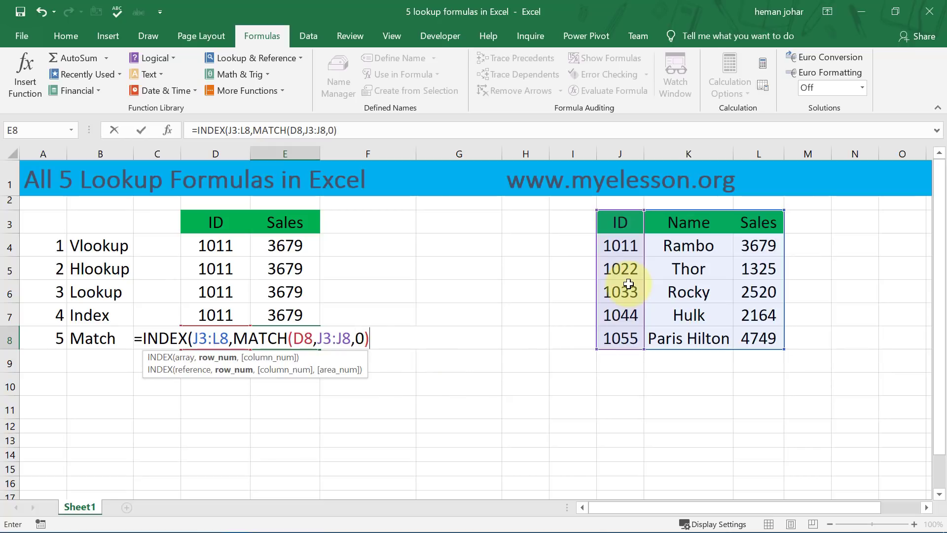
pyautogui.write(',')
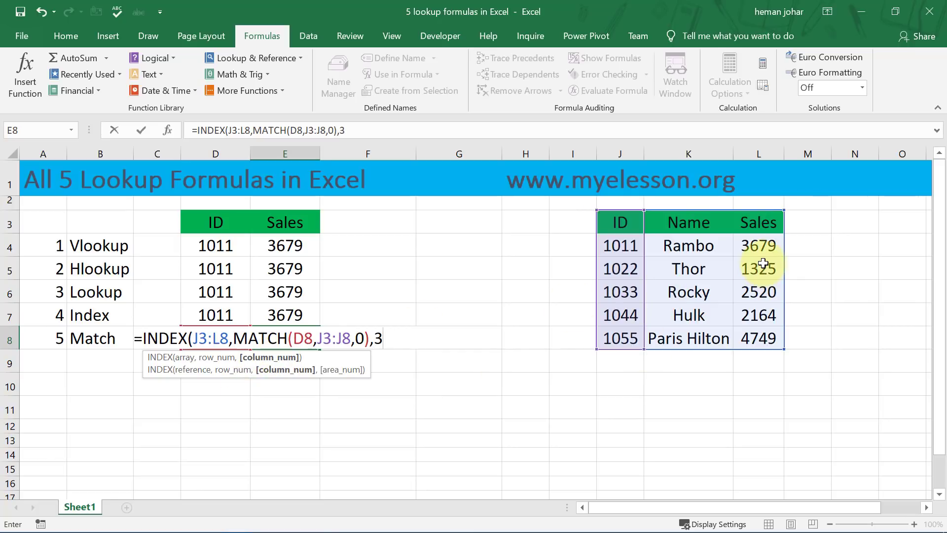
pyautogui.write('3)')
pyautogui.press('Return')
pyautogui.press('Up')
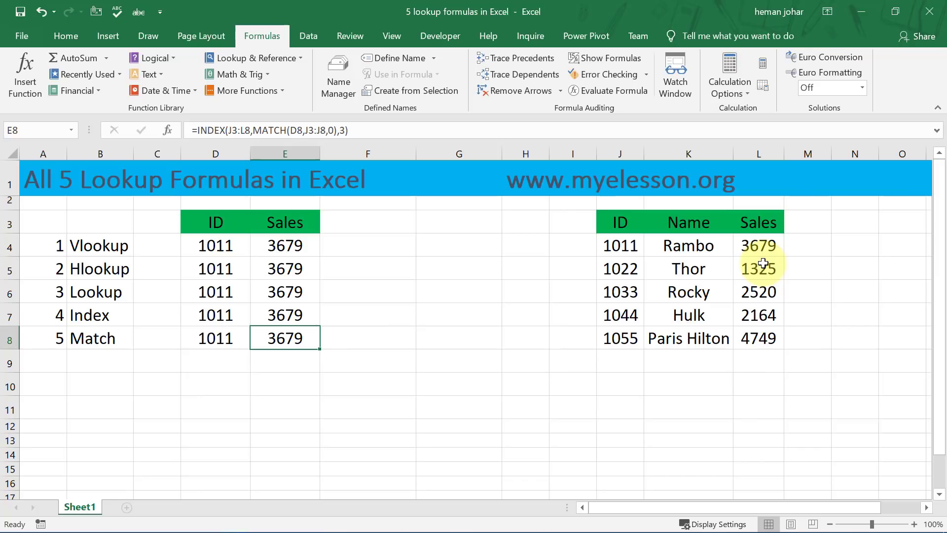
pyautogui.press('Left')
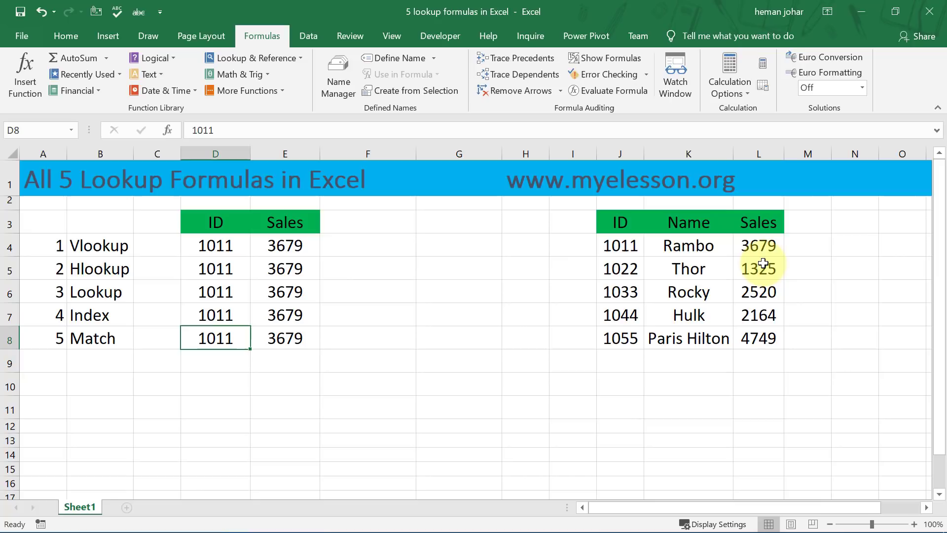